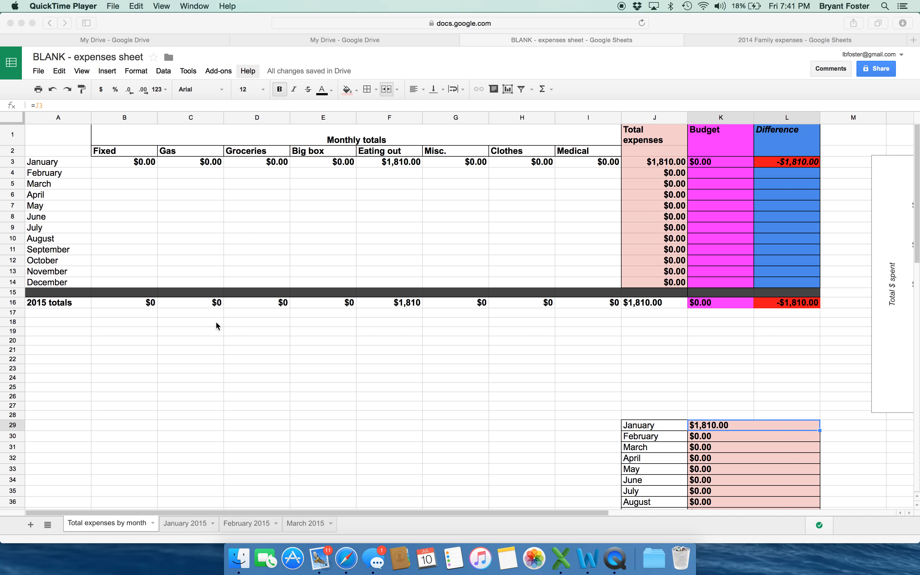
Open the January 2015 sheet and go to its Monthly totals section.
{"action": "left_click", "coordinate": [183, 521]}
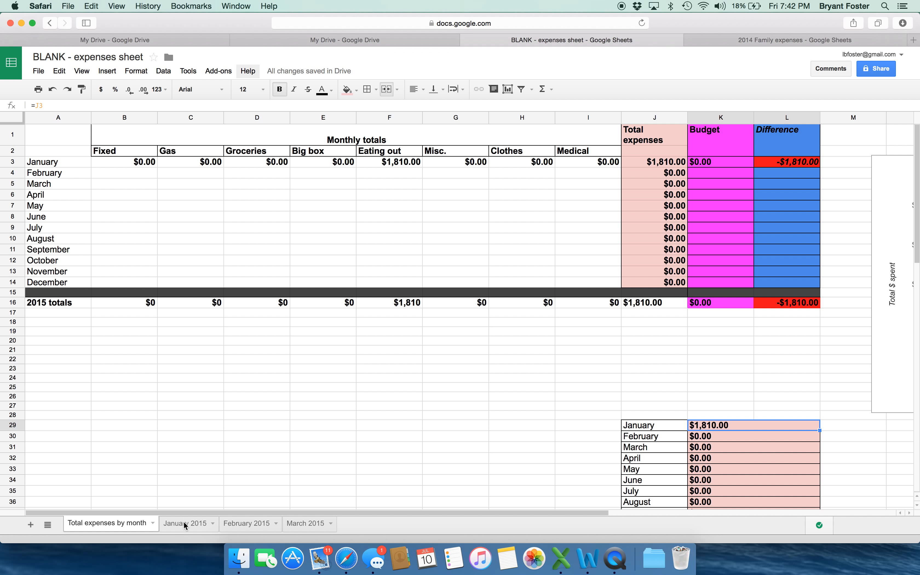
{"action": "left_click", "coordinate": [184, 521]}
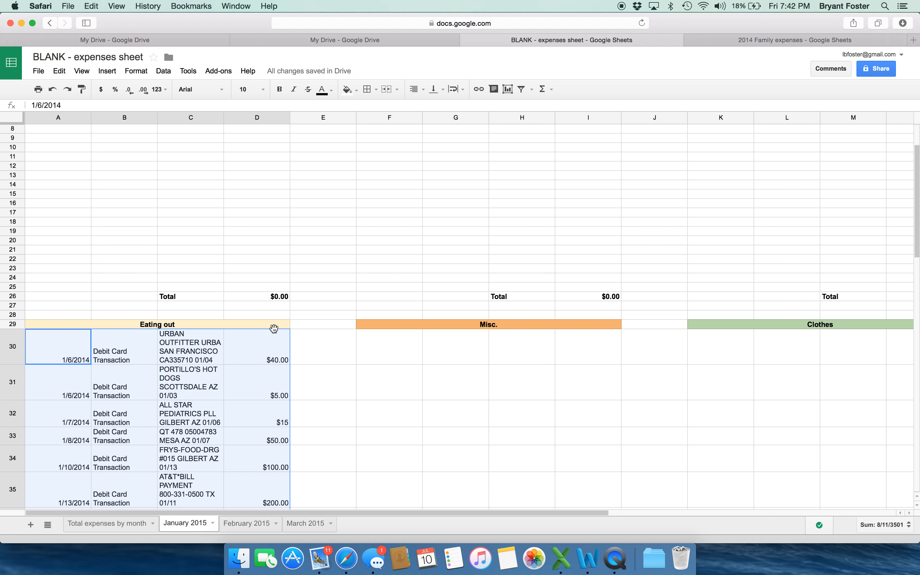
{"action": "scroll", "coordinate": [273, 329], "scroll_direction": "up", "scroll_amount": 3}
{"action": "left_click", "coordinate": [127, 236]}
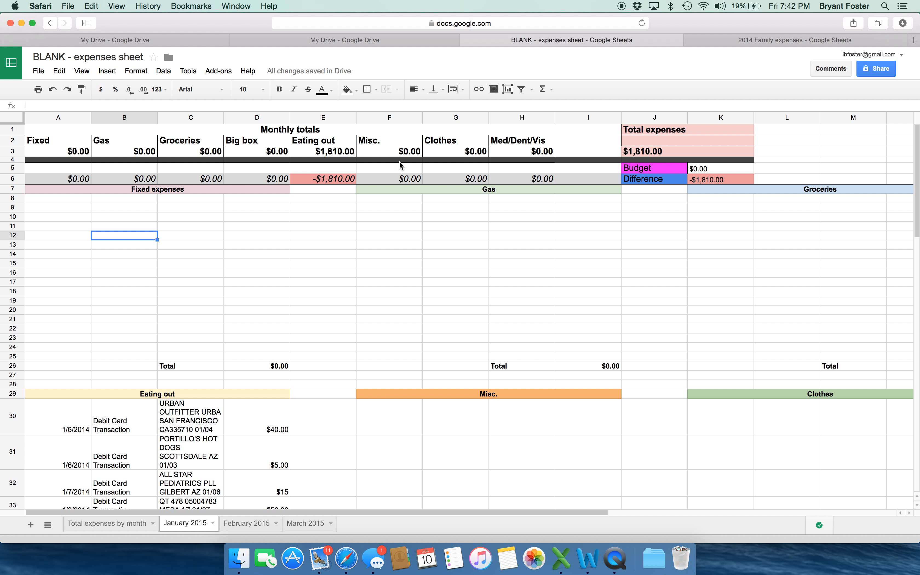
Enter a trial budget of 1000 for the Fixed category in A5, and clear it again.
{"action": "left_click", "coordinate": [72, 172]}
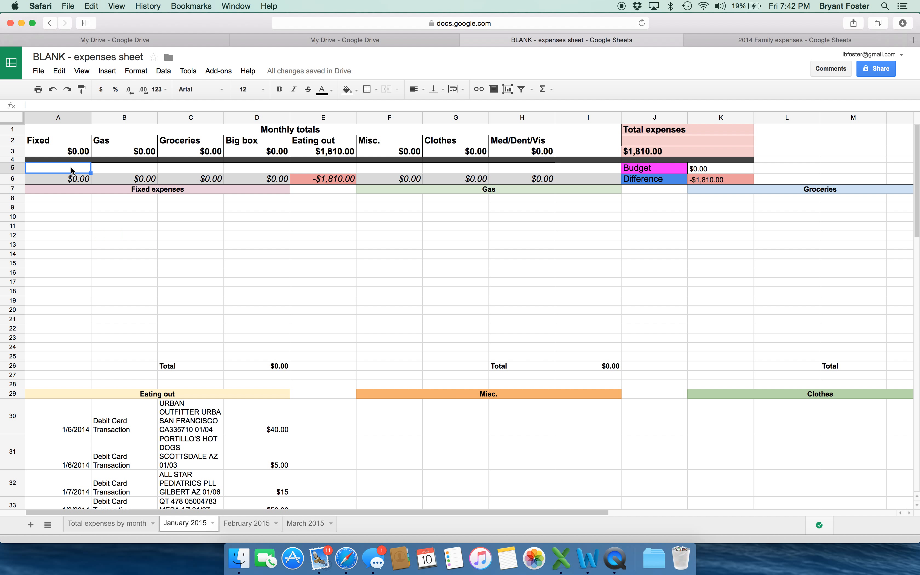
{"action": "type", "text": "1000"}
{"action": "key", "text": "Return"}
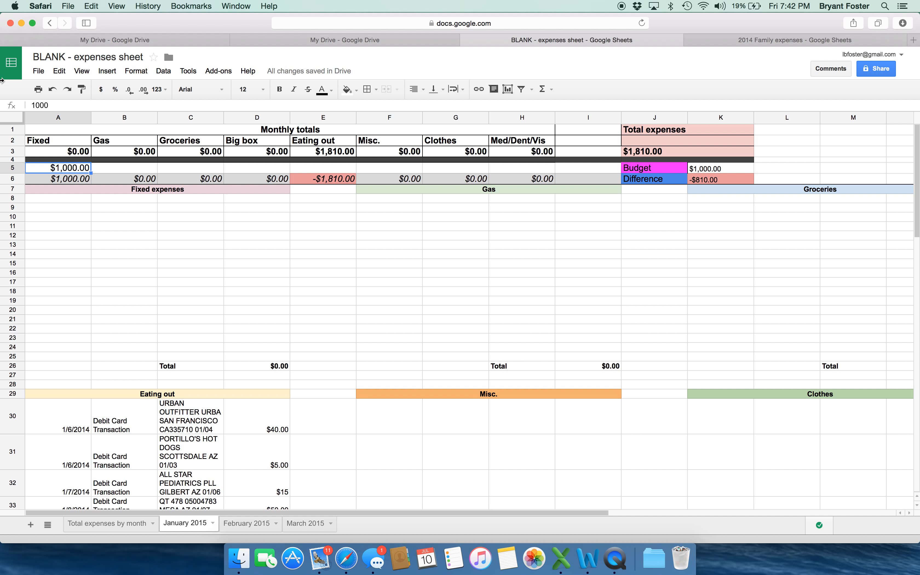
{"action": "key", "text": "Delete"}
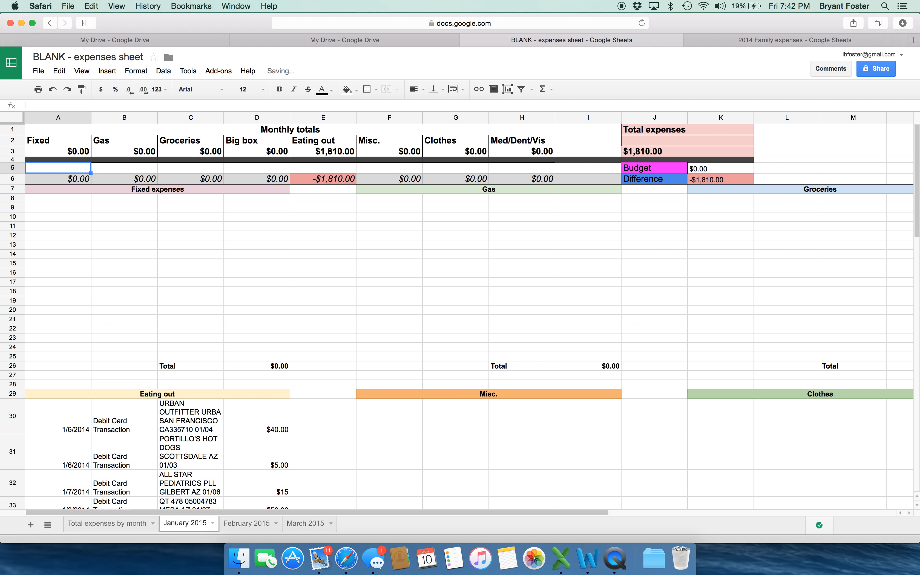
Examine the Fixed difference formula in A6, the category sections with their totals, and the transactions listed under Eating out.
{"action": "left_click", "coordinate": [58, 179]}
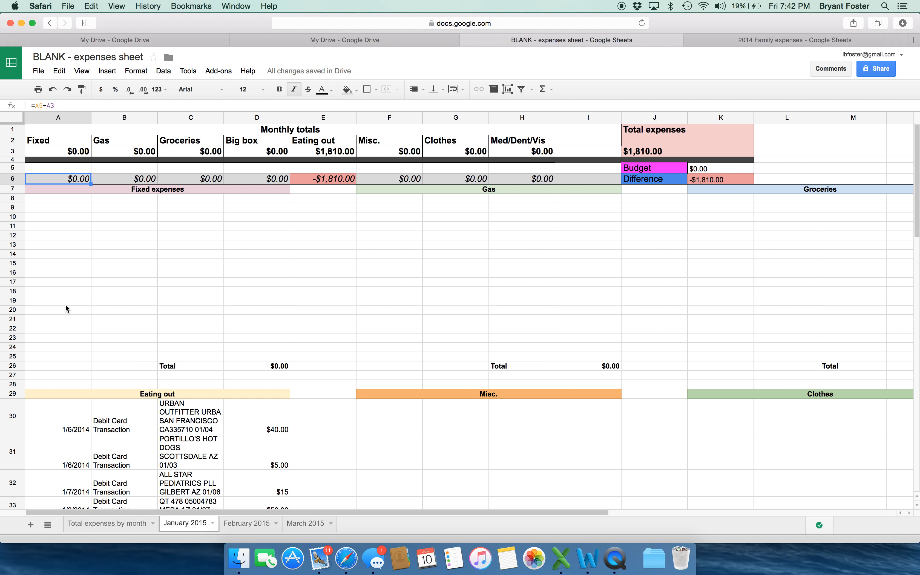
{"action": "scroll", "coordinate": [66, 307], "scroll_direction": "down", "scroll_amount": 2}
{"action": "scroll", "coordinate": [202, 290], "scroll_direction": "right", "scroll_amount": 5}
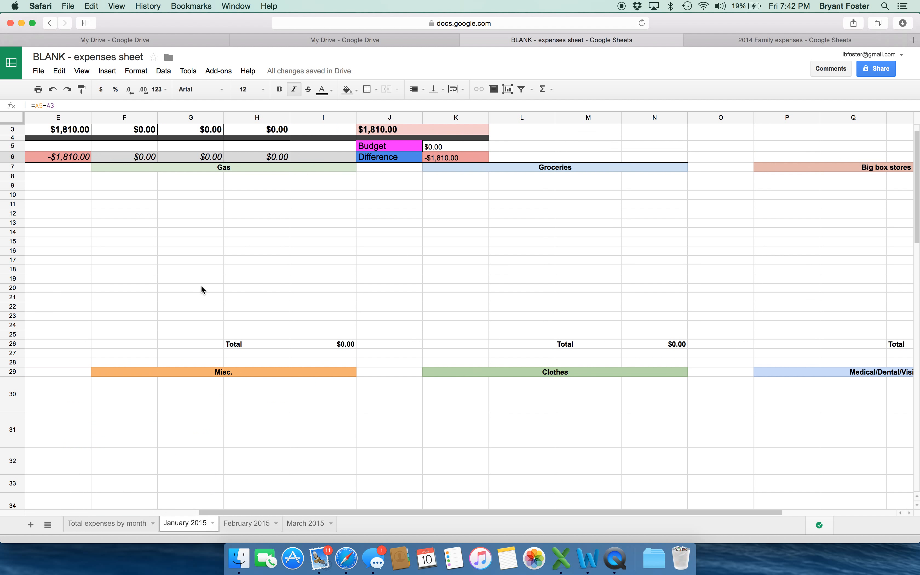
{"action": "scroll", "coordinate": [201, 289], "scroll_direction": "left", "scroll_amount": 4}
{"action": "scroll", "coordinate": [114, 274], "scroll_direction": "down", "scroll_amount": 5}
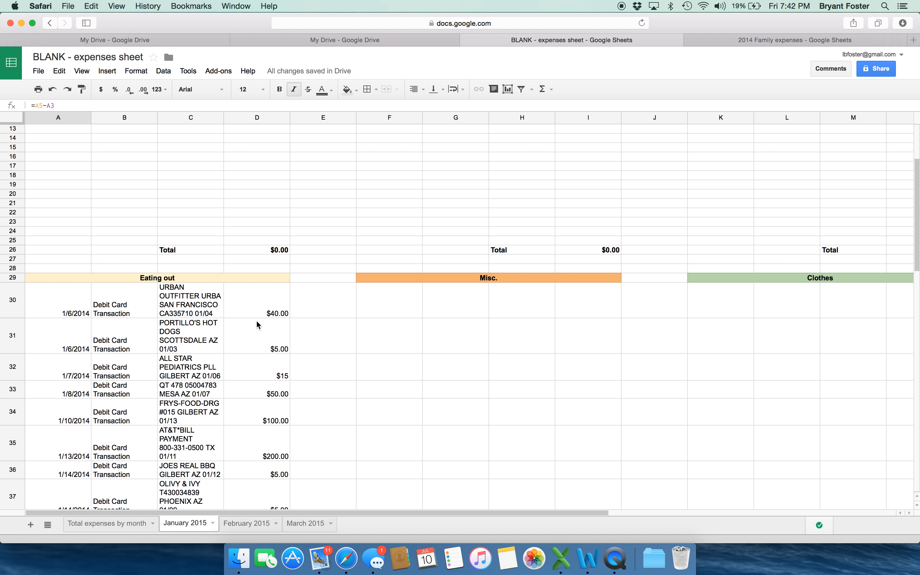
{"action": "scroll", "coordinate": [258, 324], "scroll_direction": "down", "scroll_amount": 1}
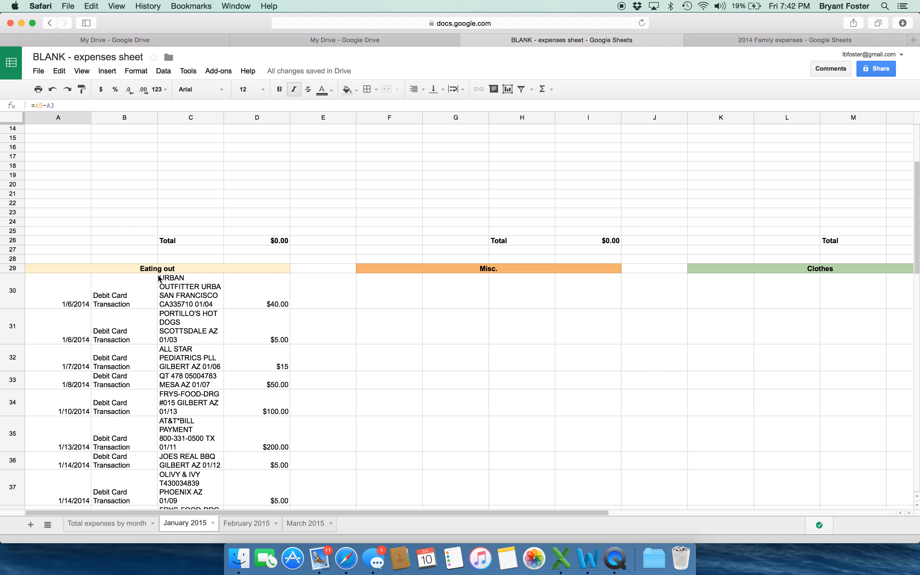
{"action": "scroll", "coordinate": [165, 268], "scroll_direction": "up", "scroll_amount": 5}
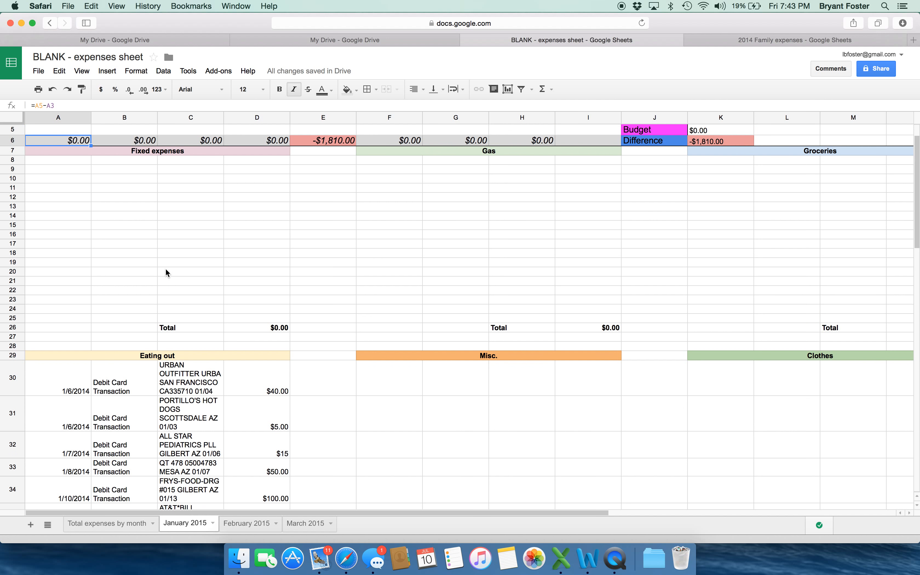
{"action": "scroll", "coordinate": [165, 268], "scroll_direction": "down", "scroll_amount": 5}
{"action": "scroll", "coordinate": [166, 269], "scroll_direction": "down", "scroll_amount": 10}
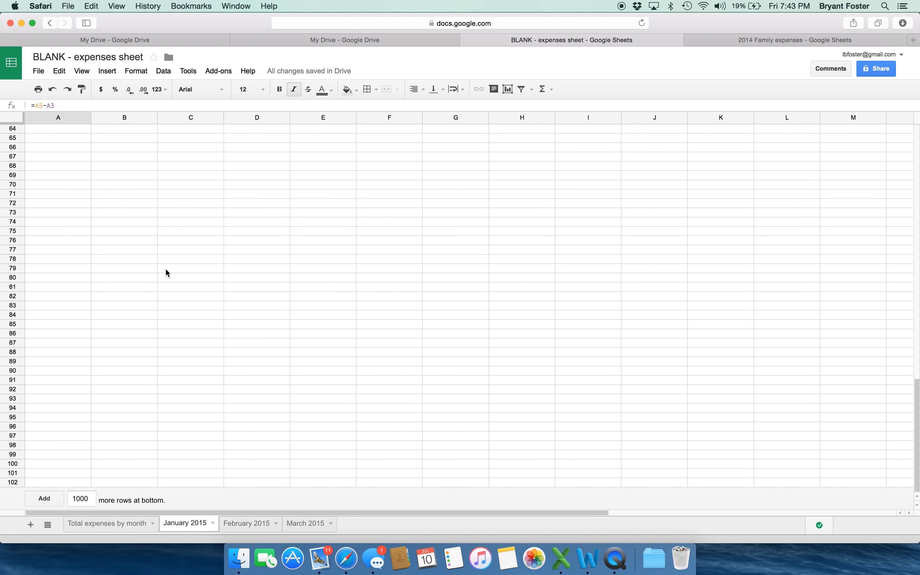
{"action": "scroll", "coordinate": [166, 272], "scroll_direction": "up", "scroll_amount": 5}
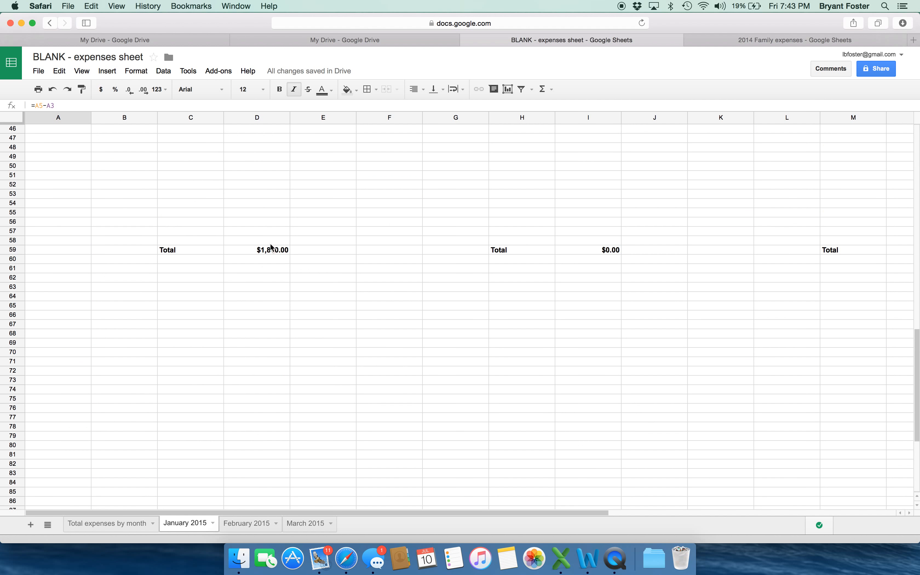
{"action": "scroll", "coordinate": [270, 264], "scroll_direction": "up", "scroll_amount": 10}
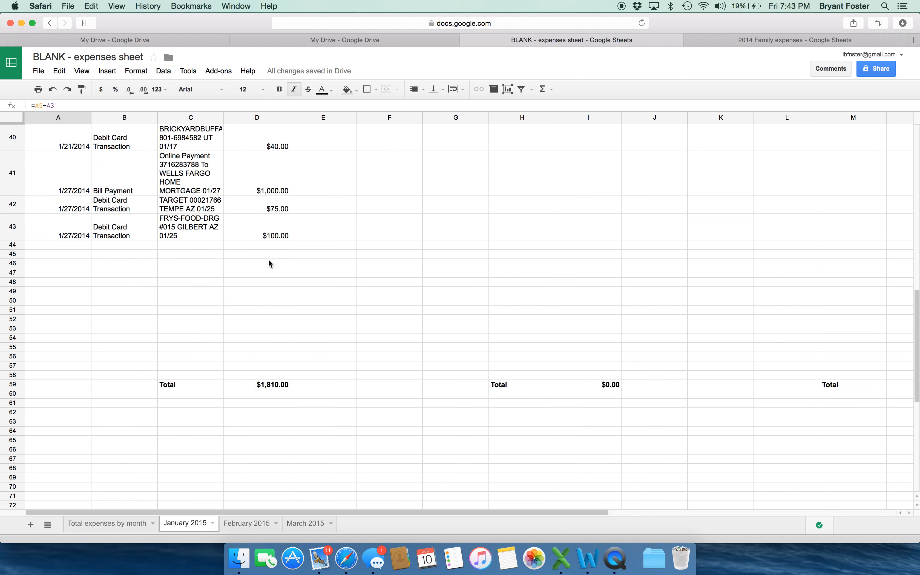
{"action": "scroll", "coordinate": [106, 298], "scroll_direction": "down", "scroll_amount": 8}
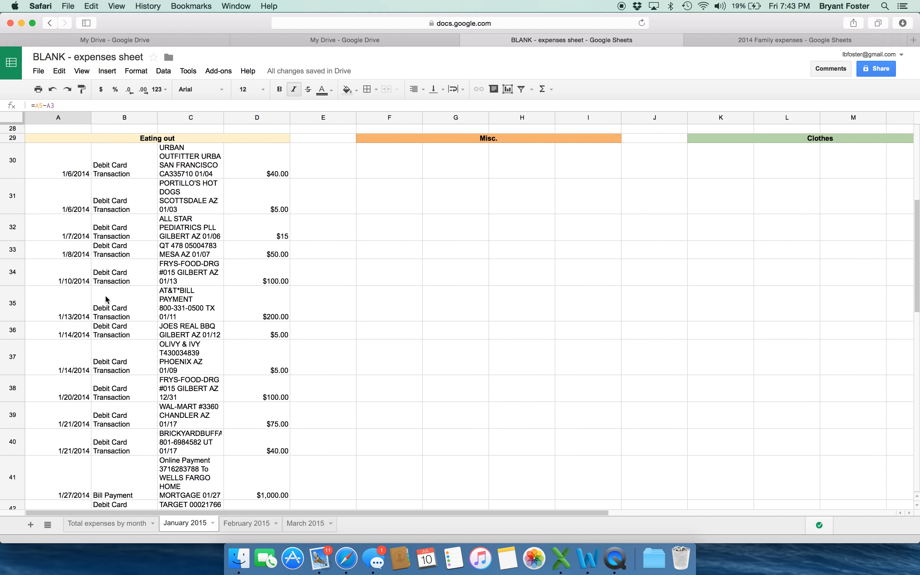
{"action": "scroll", "coordinate": [177, 247], "scroll_direction": "up", "scroll_amount": 3}
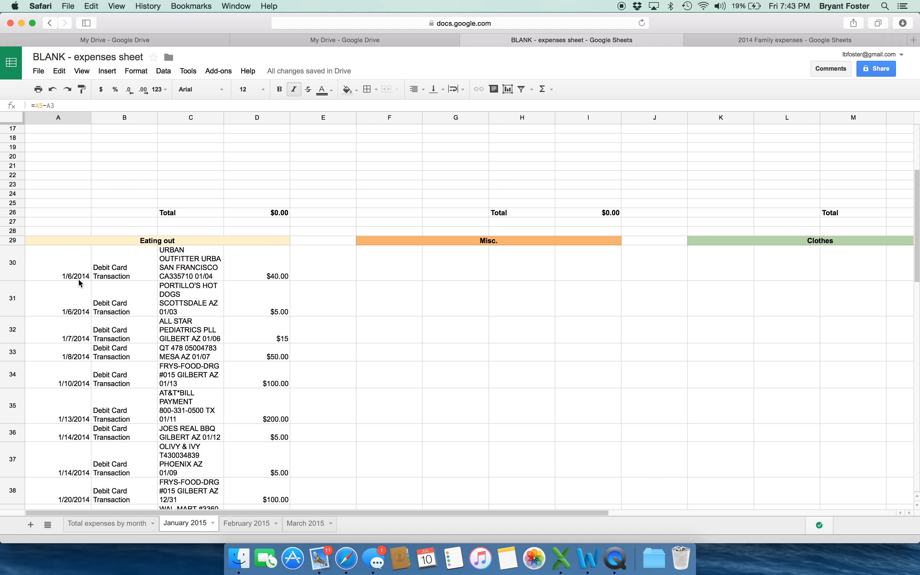
Sort the transactions in A30:D43 by column D in descending (Z → A) order.
{"action": "left_click", "coordinate": [67, 266]}
{"action": "scroll", "coordinate": [244, 372], "scroll_direction": "down", "scroll_amount": 10}
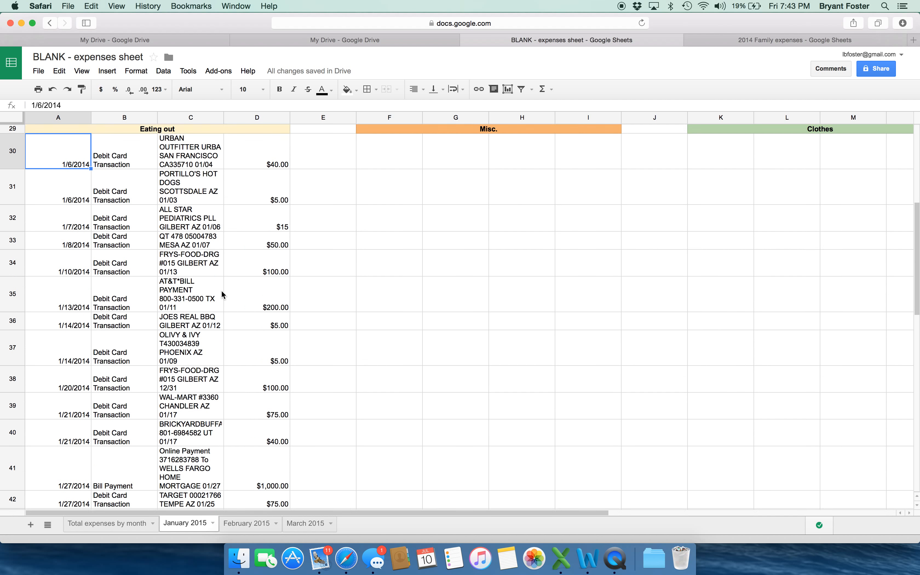
{"action": "left_click", "coordinate": [255, 411], "text": "shift"}
{"action": "right_click", "coordinate": [244, 299]}
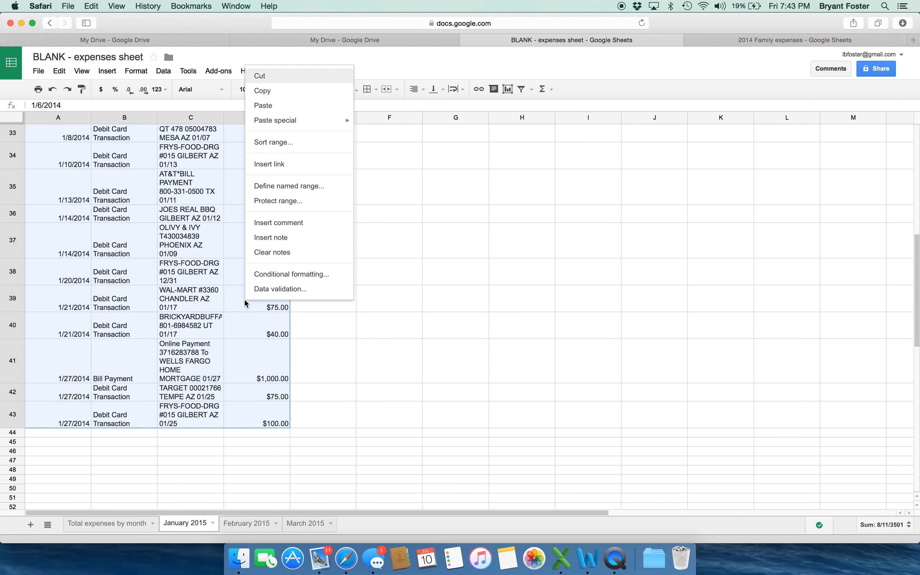
{"action": "left_click", "coordinate": [274, 142]}
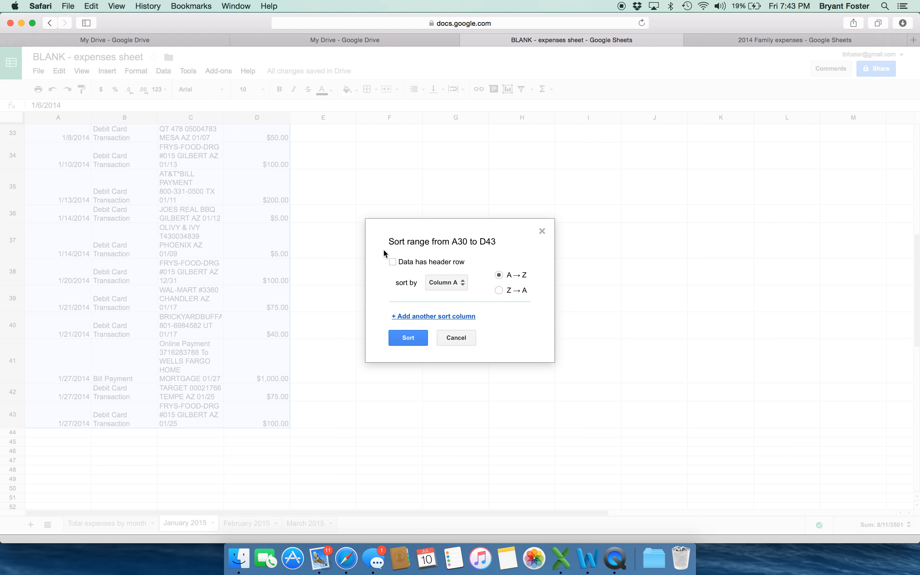
{"action": "left_click", "coordinate": [441, 283]}
{"action": "left_click", "coordinate": [470, 329]}
{"action": "left_click", "coordinate": [499, 291]}
{"action": "left_click", "coordinate": [407, 338]}
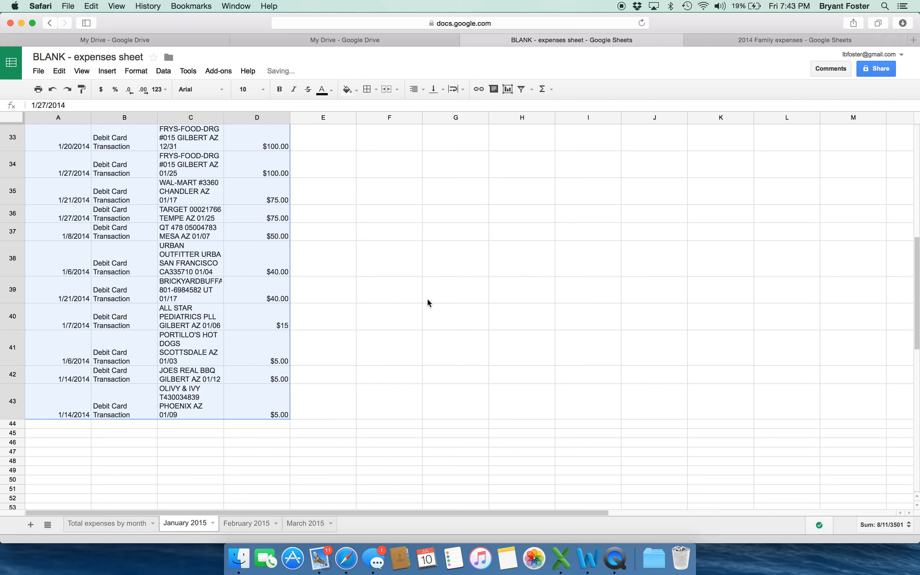
Move the Wells Fargo mortgage and AT&T bill transactions in A30:D31 to the Fixed expenses section, starting at A8.
{"action": "scroll", "coordinate": [172, 251], "scroll_direction": "up", "scroll_amount": 5}
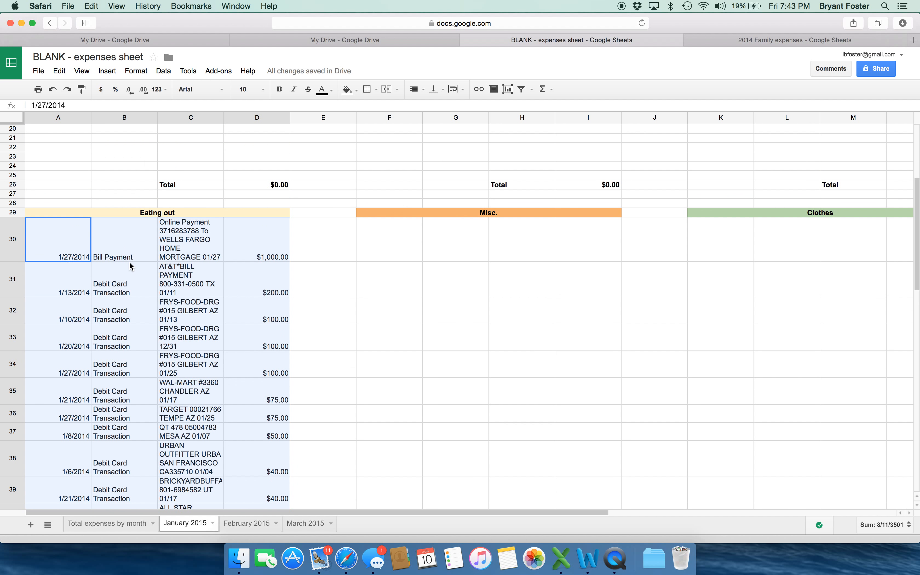
{"action": "left_click", "coordinate": [81, 243]}
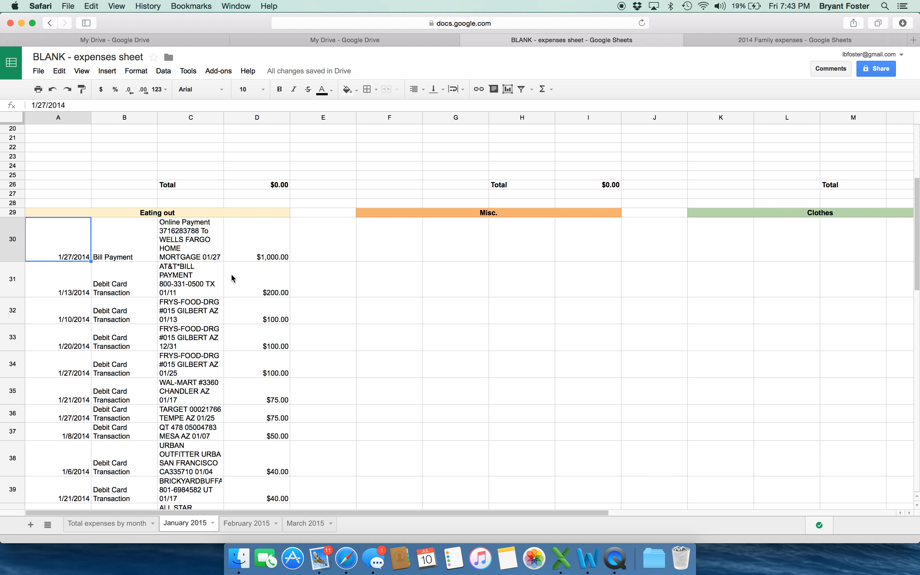
{"action": "left_click", "coordinate": [238, 279], "text": "shift"}
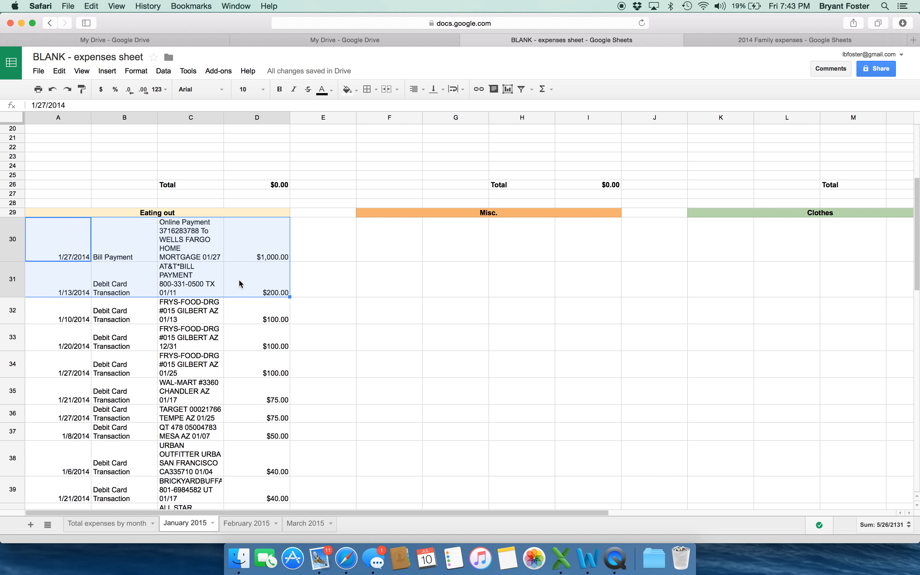
{"action": "key", "text": "super+c"}
{"action": "scroll", "coordinate": [181, 262], "scroll_direction": "up", "scroll_amount": 5}
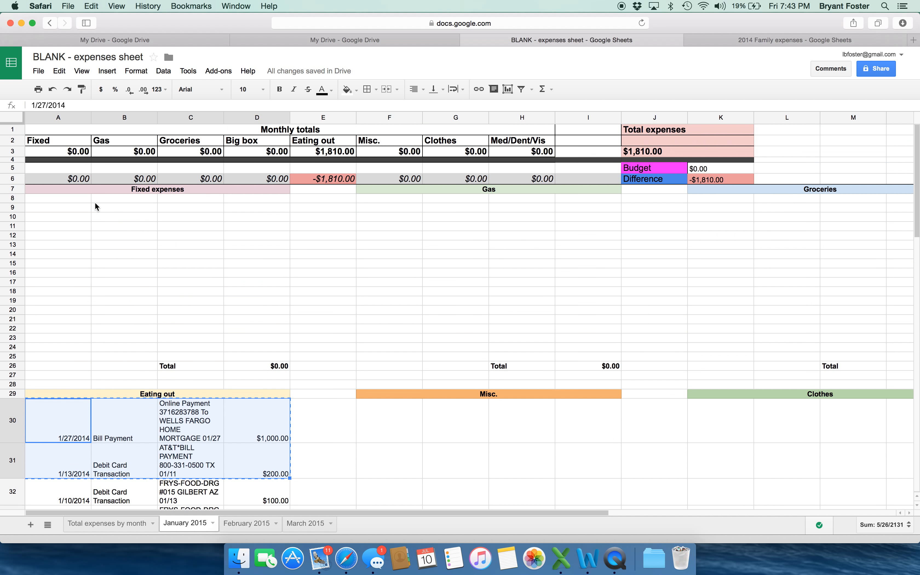
{"action": "left_click", "coordinate": [70, 195]}
{"action": "key", "text": "super+v"}
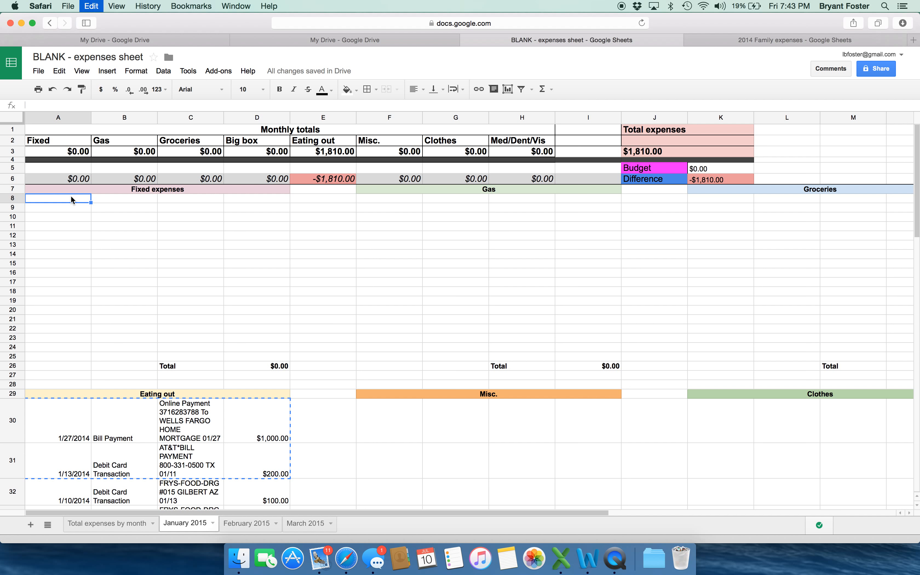
Move the three Frys-Food transactions in A32:D34 to the Groceries section, starting at K8.
{"action": "scroll", "coordinate": [161, 233], "scroll_direction": "down", "scroll_amount": 5}
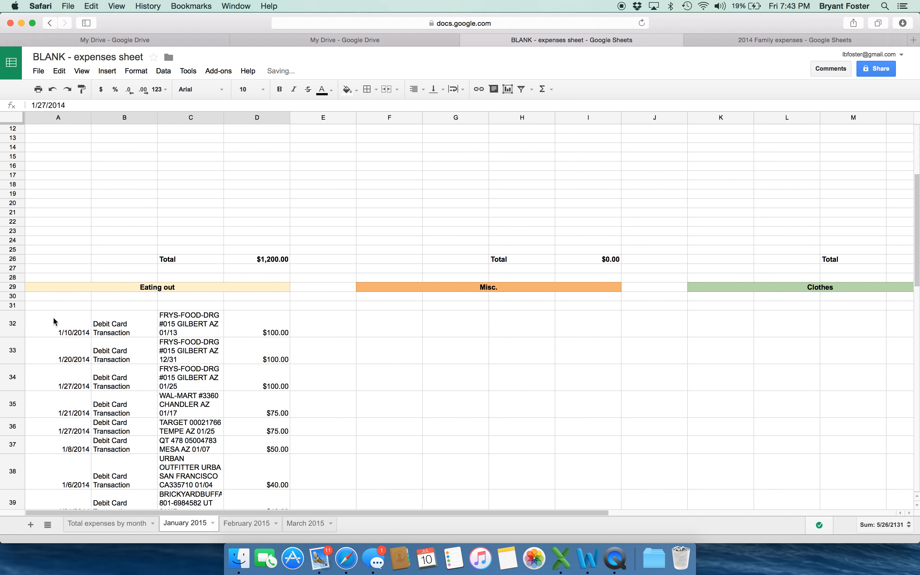
{"action": "left_click", "coordinate": [53, 319]}
{"action": "left_click", "coordinate": [260, 375], "text": "shift"}
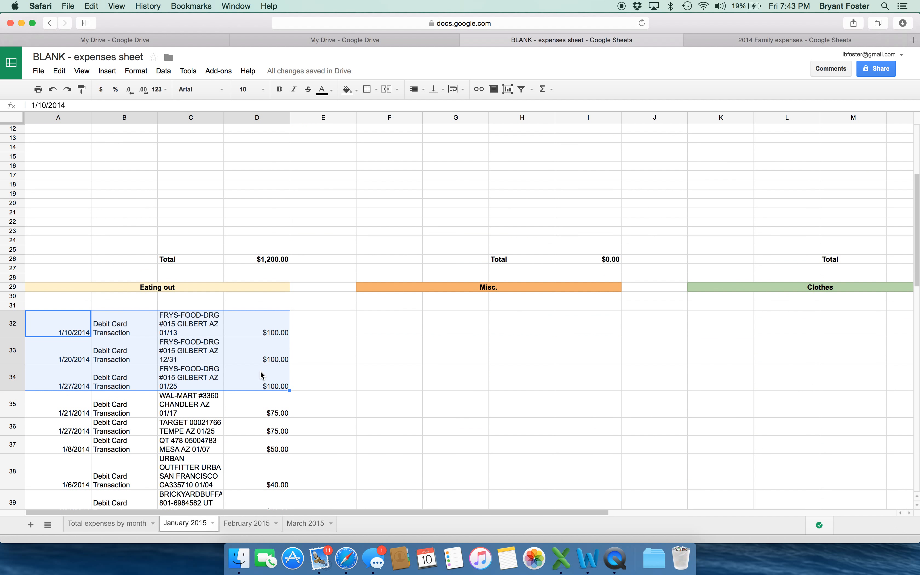
{"action": "key", "text": "super+x"}
{"action": "scroll", "coordinate": [524, 336], "scroll_direction": "up", "scroll_amount": 5}
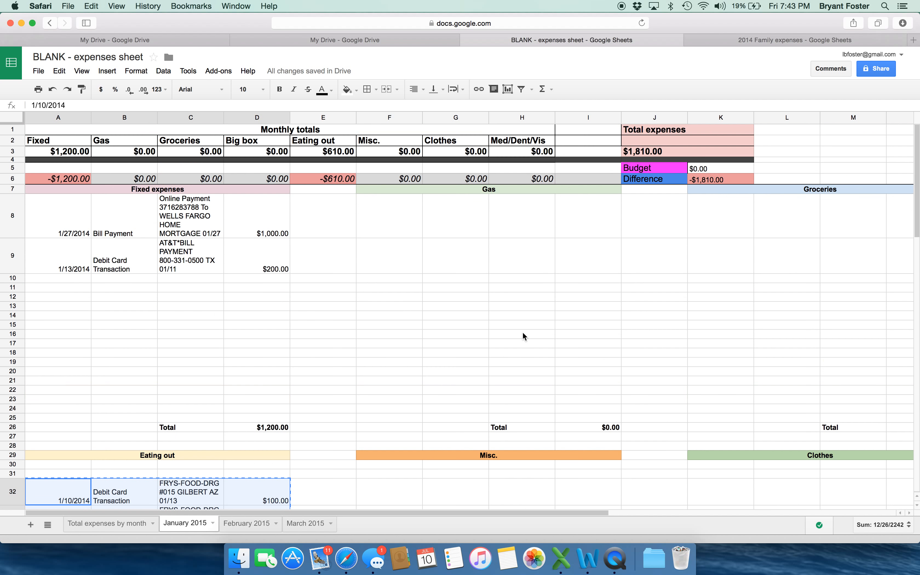
{"action": "left_click", "coordinate": [712, 223]}
{"action": "key", "text": "super+v"}
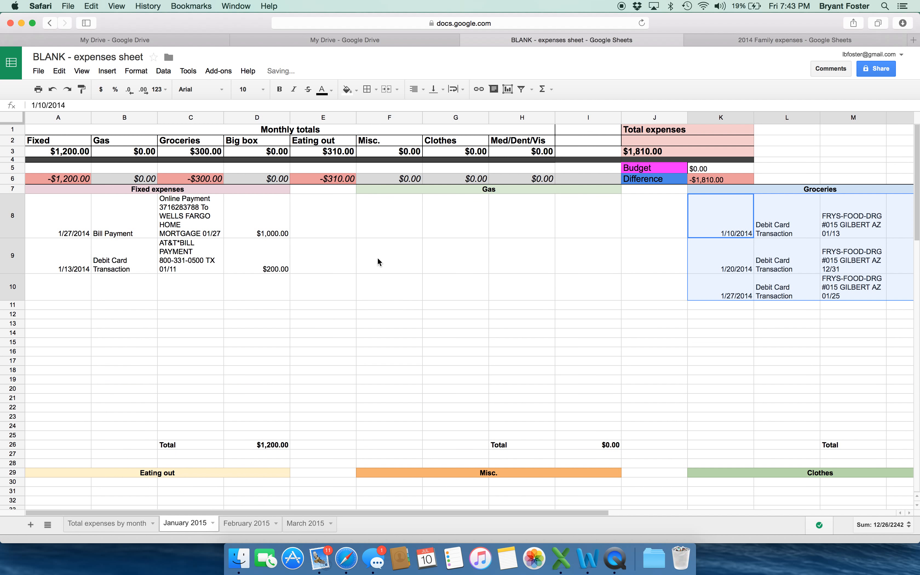
Move the Wal-Mart and Target transactions in A35:D36 to the Big box stores section, starting at P8.
{"action": "scroll", "coordinate": [358, 263], "scroll_direction": "down", "scroll_amount": 1}
{"action": "scroll", "coordinate": [355, 260], "scroll_direction": "down", "scroll_amount": 5}
{"action": "left_click", "coordinate": [59, 321]}
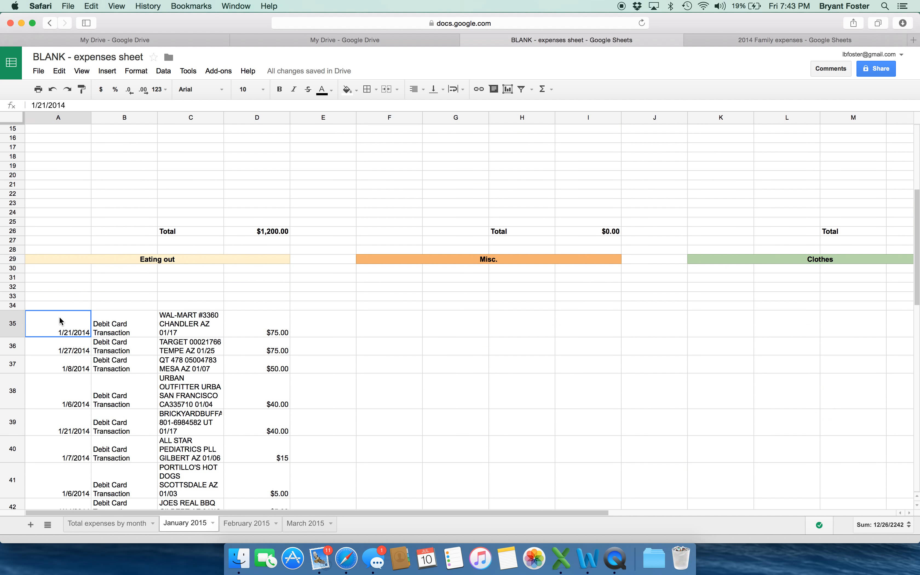
{"action": "left_click", "coordinate": [275, 347], "text": "shift"}
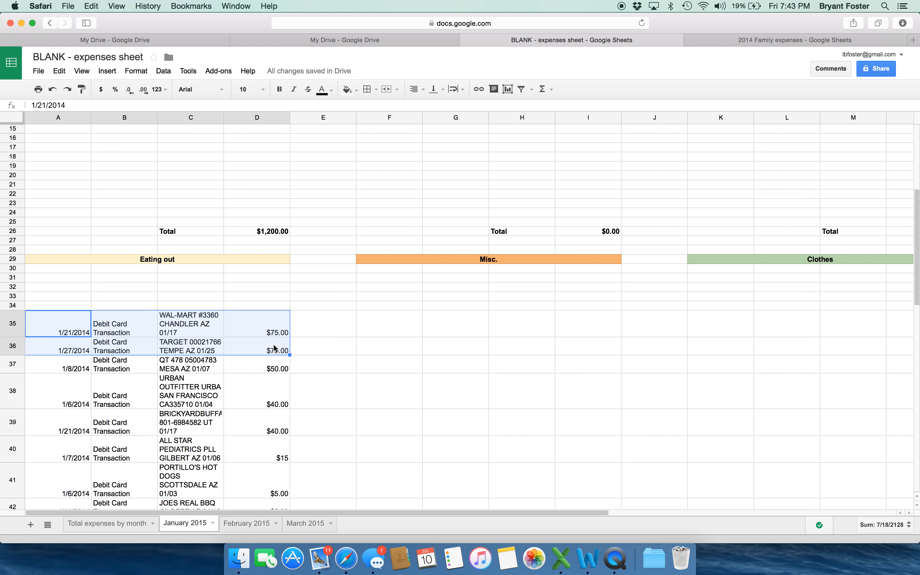
{"action": "scroll", "coordinate": [425, 240], "scroll_direction": "up", "scroll_amount": 5}
{"action": "scroll", "coordinate": [425, 240], "scroll_direction": "right", "scroll_amount": 7}
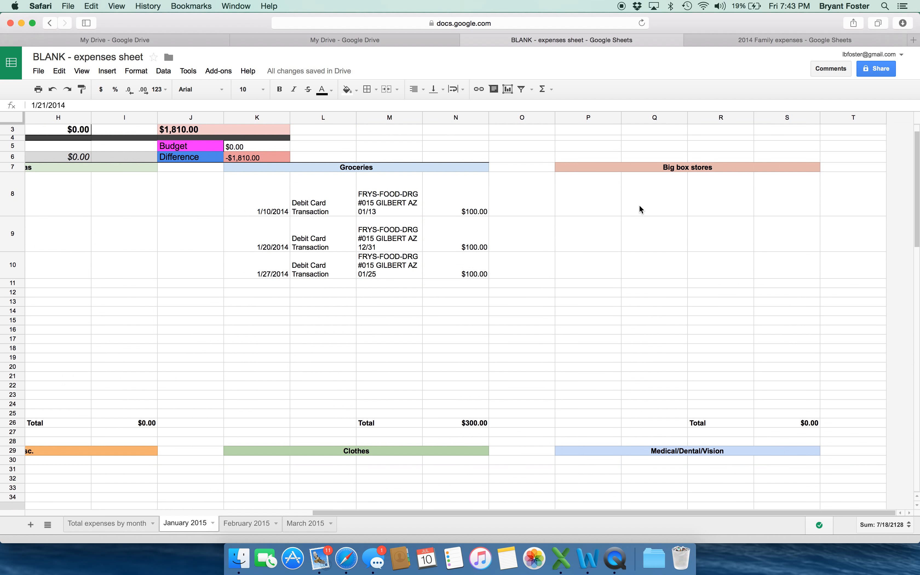
{"action": "left_click", "coordinate": [596, 191]}
{"action": "key", "text": "super+v"}
Move the QT 478 transaction in A37:D37 to the Gas section, starting at F8.
{"action": "scroll", "coordinate": [516, 247], "scroll_direction": "down", "scroll_amount": 5}
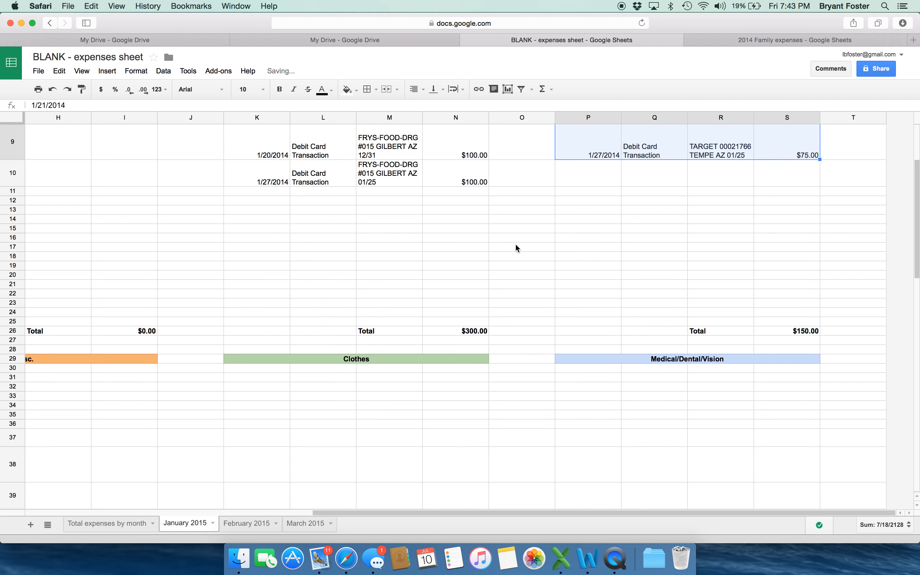
{"action": "scroll", "coordinate": [517, 248], "scroll_direction": "left", "scroll_amount": 7}
{"action": "scroll", "coordinate": [517, 248], "scroll_direction": "down", "scroll_amount": 1}
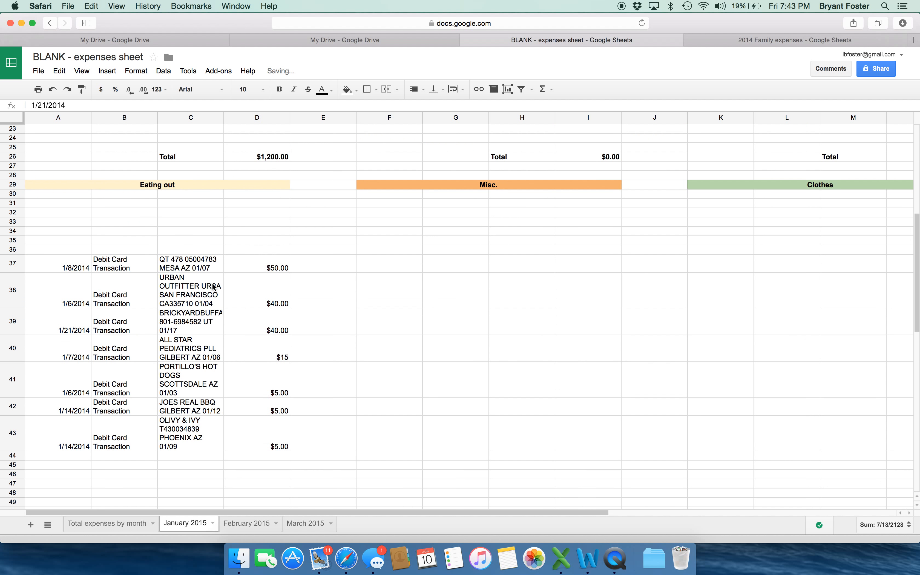
{"action": "left_click", "coordinate": [56, 267]}
{"action": "left_click", "coordinate": [268, 269], "text": "shift"}
{"action": "key", "text": "super+c"}
{"action": "scroll", "coordinate": [273, 270], "scroll_direction": "up", "scroll_amount": 5}
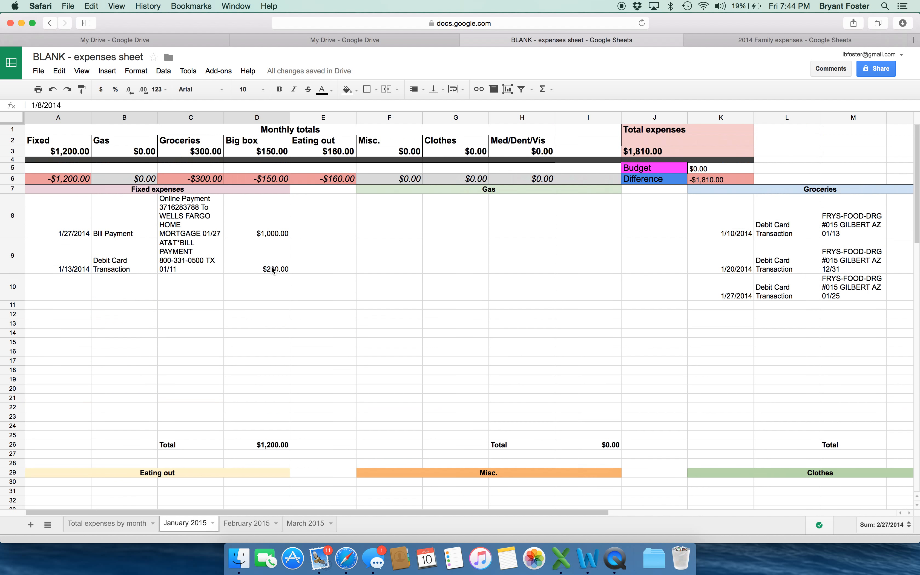
{"action": "left_click", "coordinate": [386, 227]}
{"action": "key", "text": "super+v"}
Move the Urban Outfitter and Brickyard transactions in A38:D39 to the Clothes section, starting at K30.
{"action": "scroll", "coordinate": [273, 247], "scroll_direction": "down", "scroll_amount": 6}
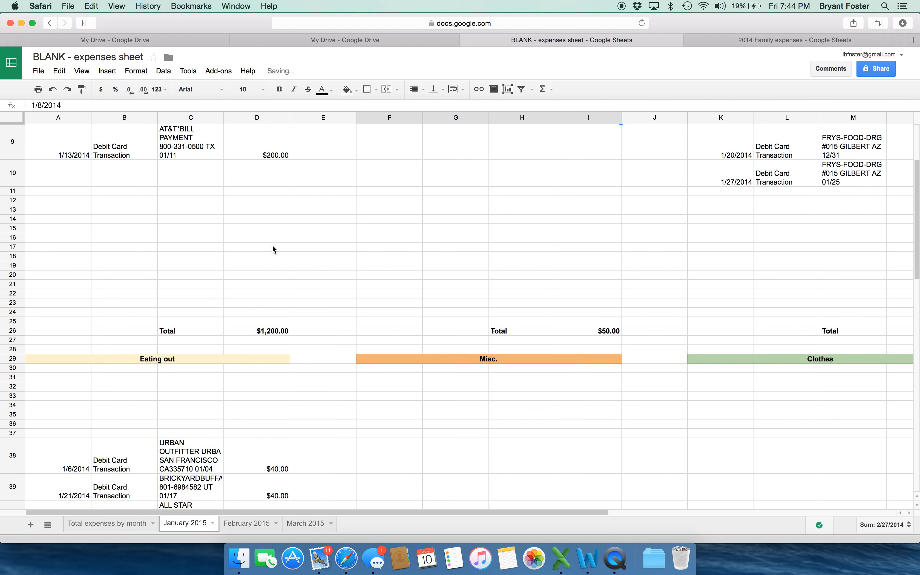
{"action": "left_click", "coordinate": [71, 213]}
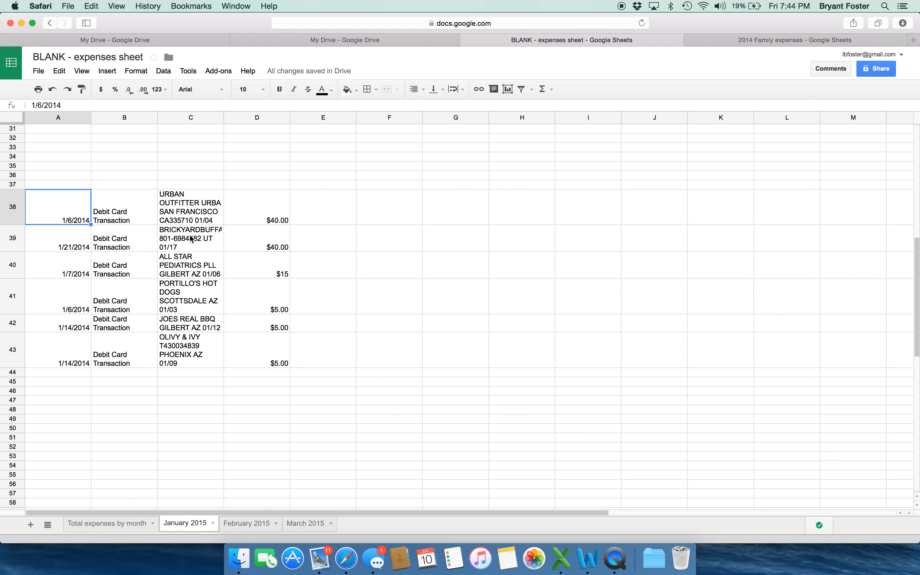
{"action": "left_click", "coordinate": [249, 245], "text": "shift"}
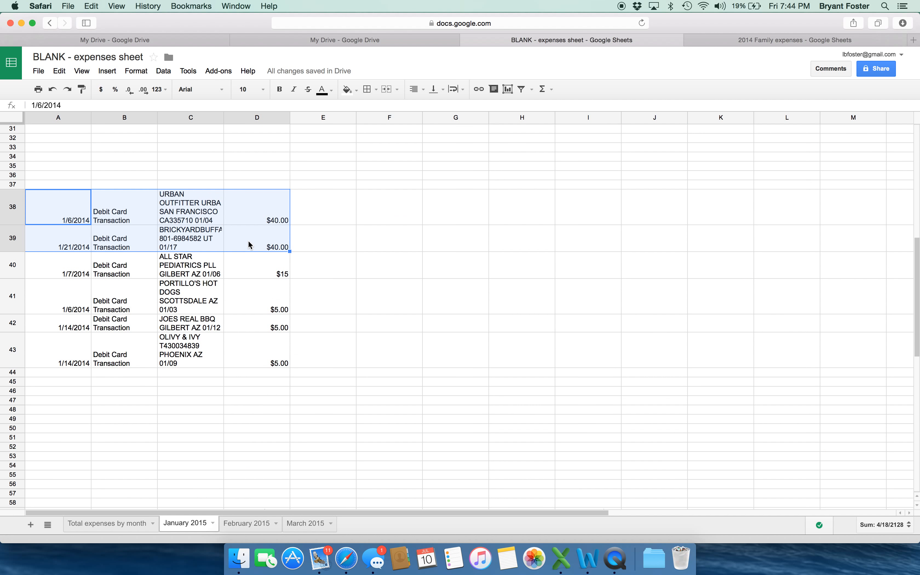
{"action": "key", "text": "super+c"}
{"action": "scroll", "coordinate": [416, 228], "scroll_direction": "up", "scroll_amount": 3}
{"action": "scroll", "coordinate": [415, 228], "scroll_direction": "right", "scroll_amount": 1}
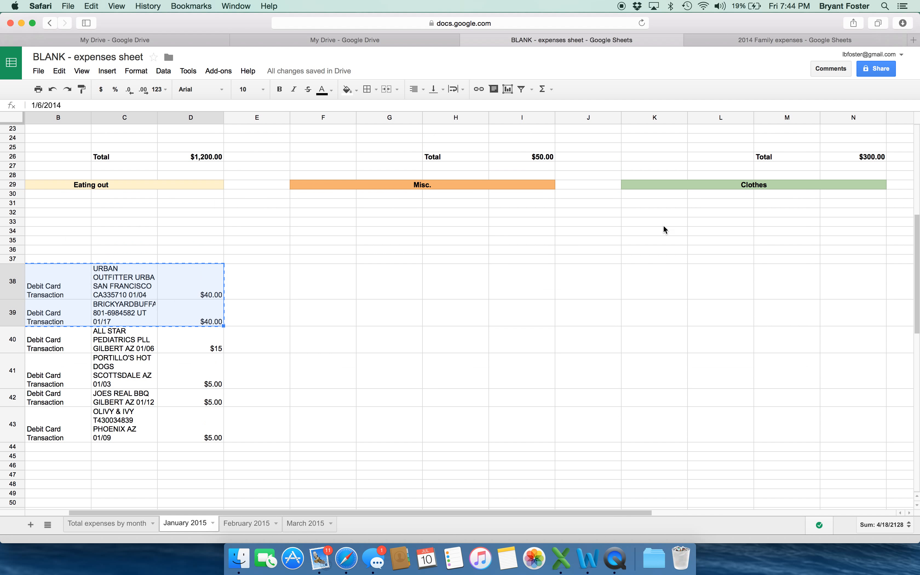
{"action": "left_click", "coordinate": [661, 191]}
{"action": "key", "text": "super+v"}
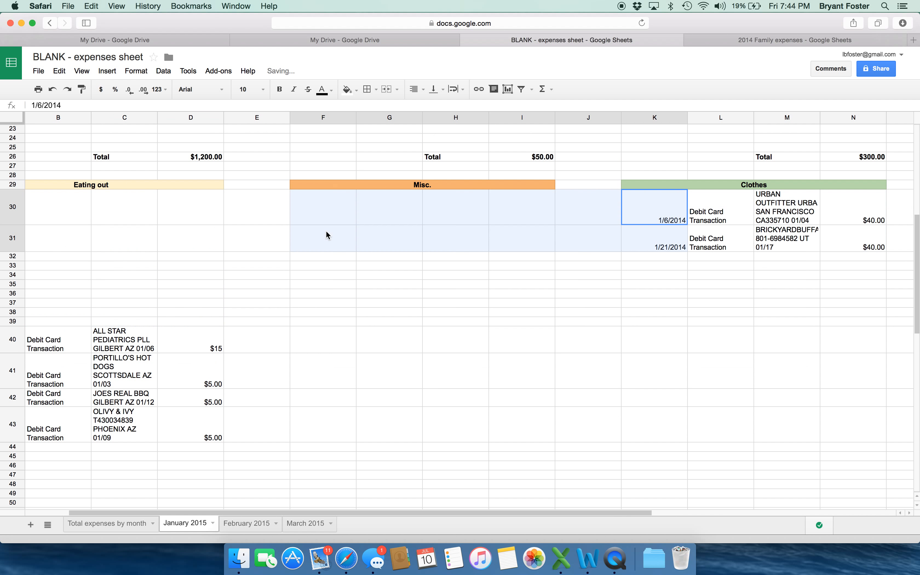
Move the All Star Pediatrics transaction in A40:D40 to the Medical/Dental/Vision section, starting at P30.
{"action": "scroll", "coordinate": [136, 294], "scroll_direction": "down", "scroll_amount": 3}
{"action": "scroll", "coordinate": [136, 294], "scroll_direction": "left", "scroll_amount": 1}
{"action": "left_click_drag", "start_coordinate": [136, 294], "coordinate": [72, 216]}
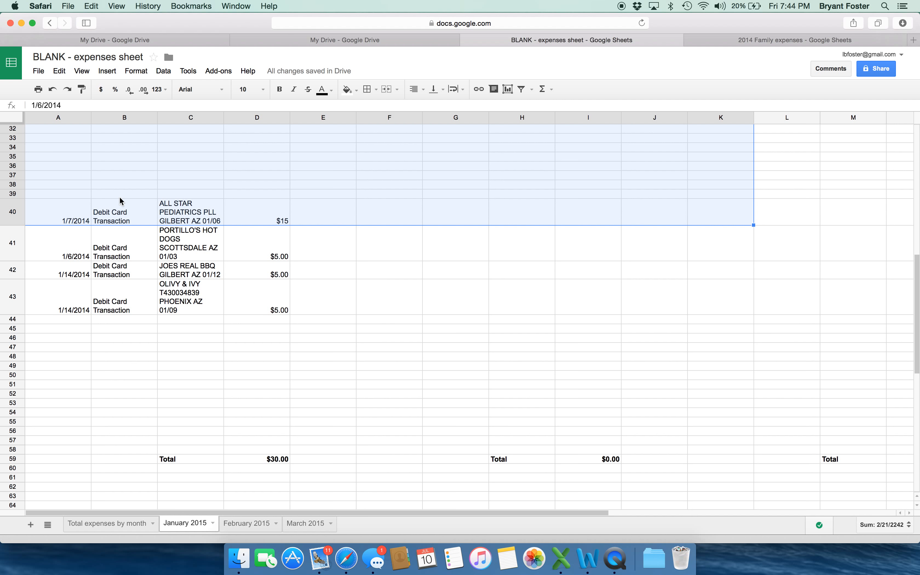
{"action": "scroll", "coordinate": [138, 196], "scroll_direction": "up", "scroll_amount": 1}
{"action": "scroll", "coordinate": [145, 190], "scroll_direction": "up", "scroll_amount": 3}
{"action": "left_click", "coordinate": [190, 208]}
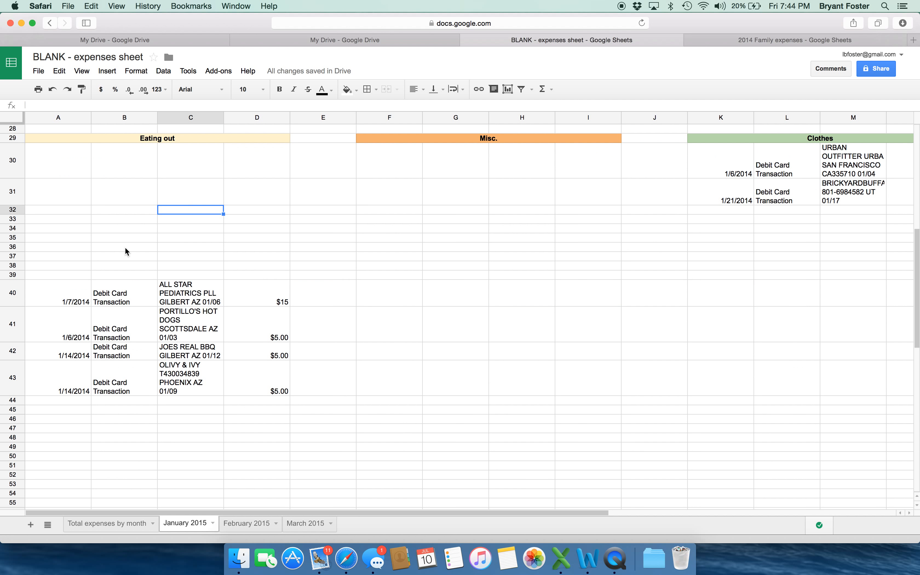
{"action": "left_click", "coordinate": [75, 292]}
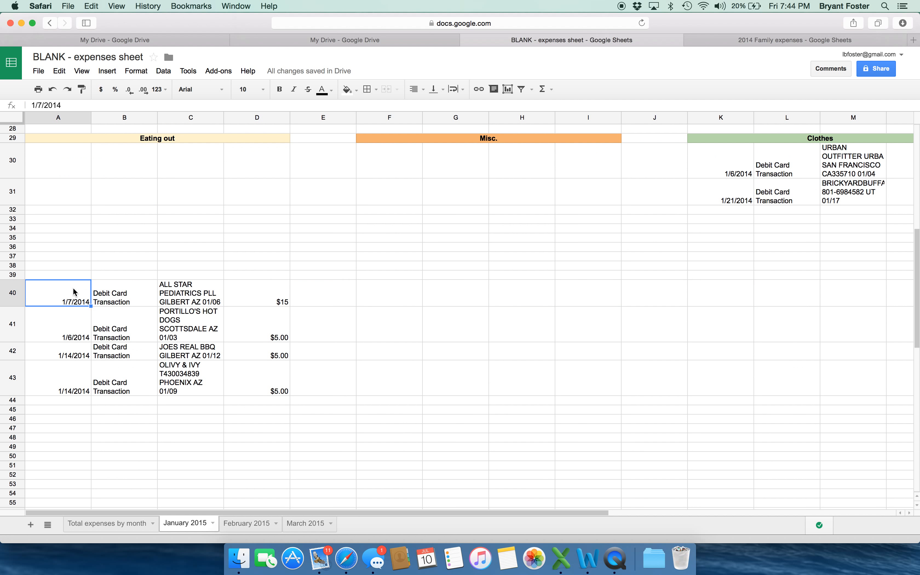
{"action": "left_click", "coordinate": [284, 297], "text": "shift"}
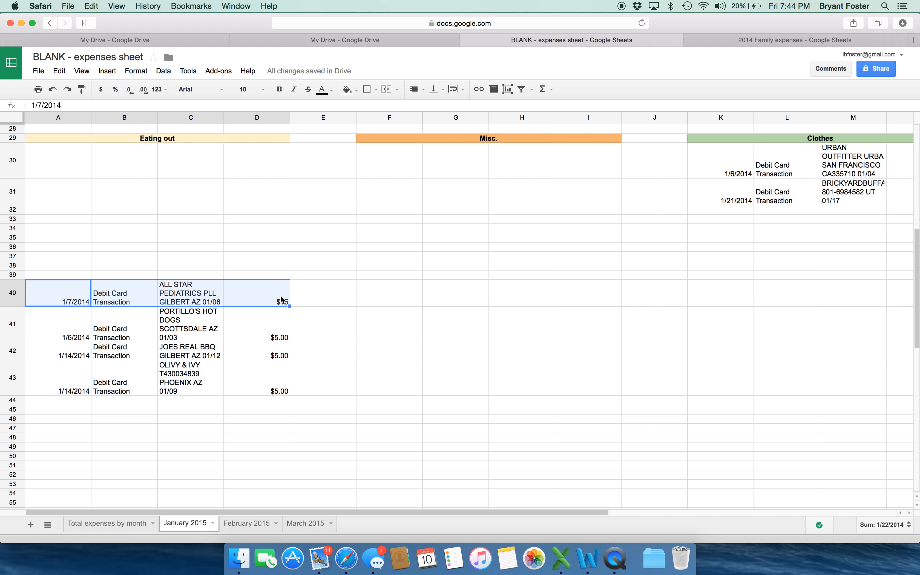
{"action": "scroll", "coordinate": [497, 230], "scroll_direction": "right", "scroll_amount": 5}
{"action": "scroll", "coordinate": [496, 231], "scroll_direction": "right", "scroll_amount": 1}
{"action": "left_click", "coordinate": [649, 158]}
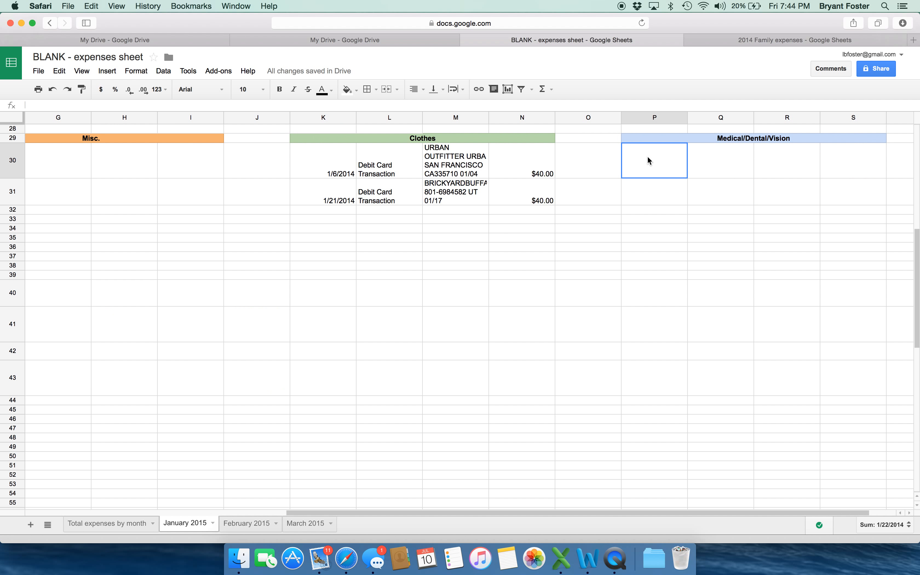
{"action": "key", "text": "super+v"}
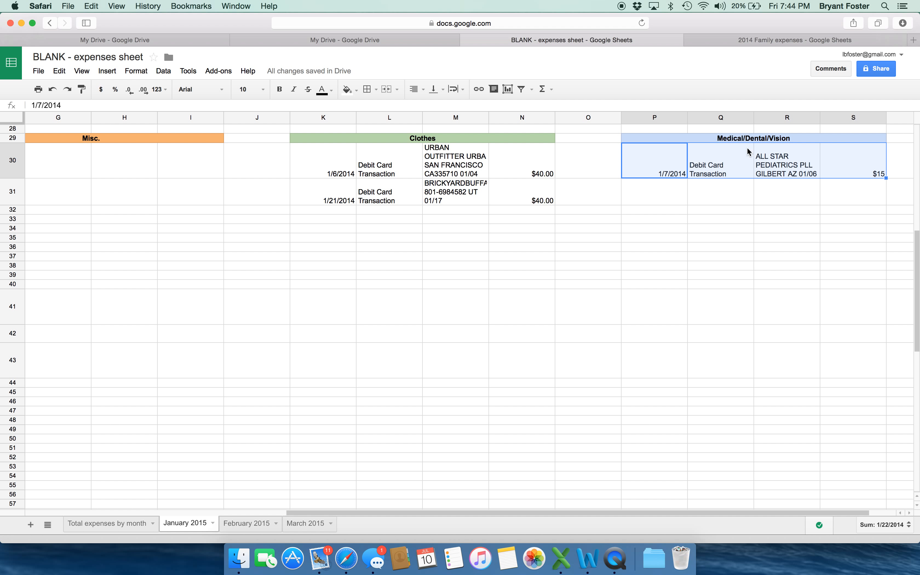
Move the Portillo's, Joes Real BBQ and Olivy & Ivy transactions in A41:D43 to the Eating out section, starting at A30.
{"action": "scroll", "coordinate": [114, 260], "scroll_direction": "left", "scroll_amount": 10}
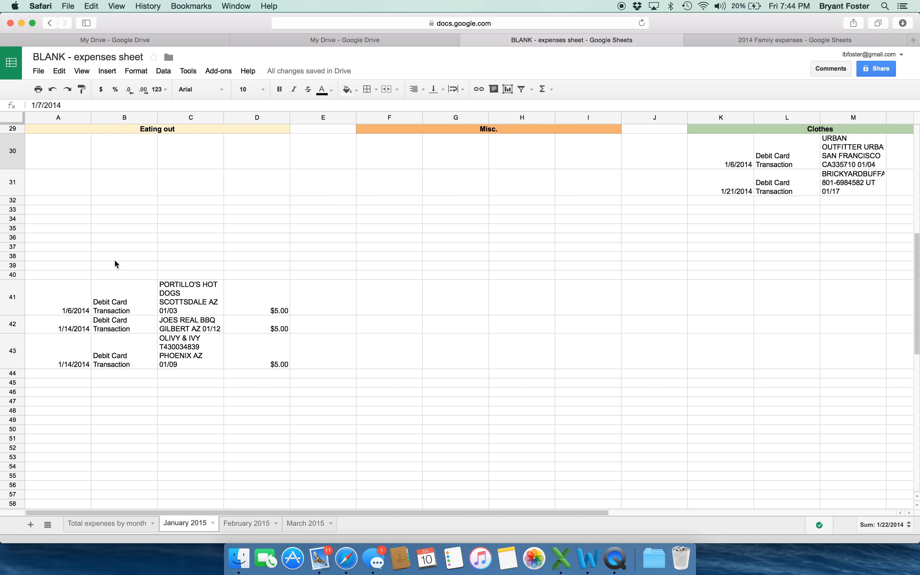
{"action": "scroll", "coordinate": [114, 259], "scroll_direction": "down", "scroll_amount": 2}
{"action": "left_click", "coordinate": [74, 274]}
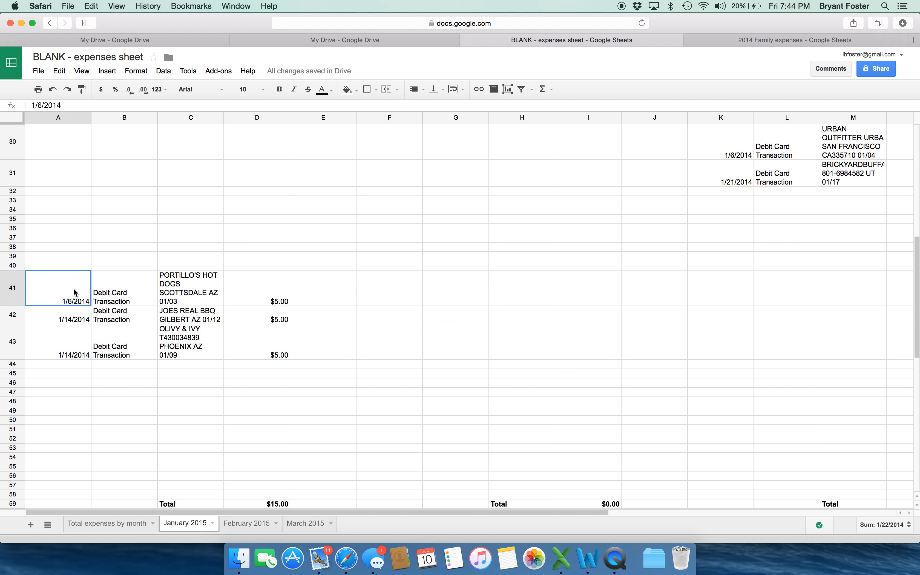
{"action": "left_click", "coordinate": [255, 343], "text": "shift"}
{"action": "key", "text": "super+c"}
{"action": "scroll", "coordinate": [151, 264], "scroll_direction": "up", "scroll_amount": 2}
{"action": "scroll", "coordinate": [152, 265], "scroll_direction": "up", "scroll_amount": 2}
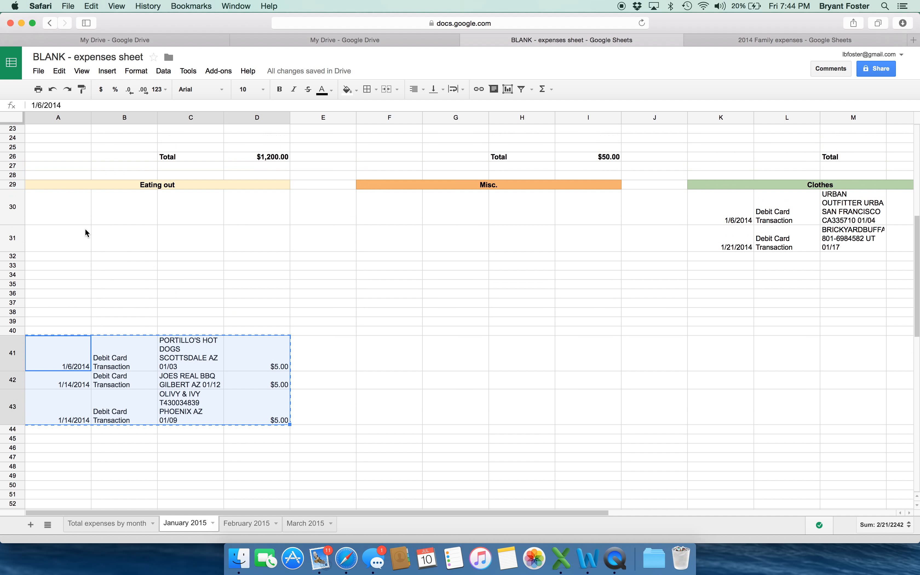
{"action": "left_click", "coordinate": [70, 216]}
{"action": "key", "text": "super+v"}
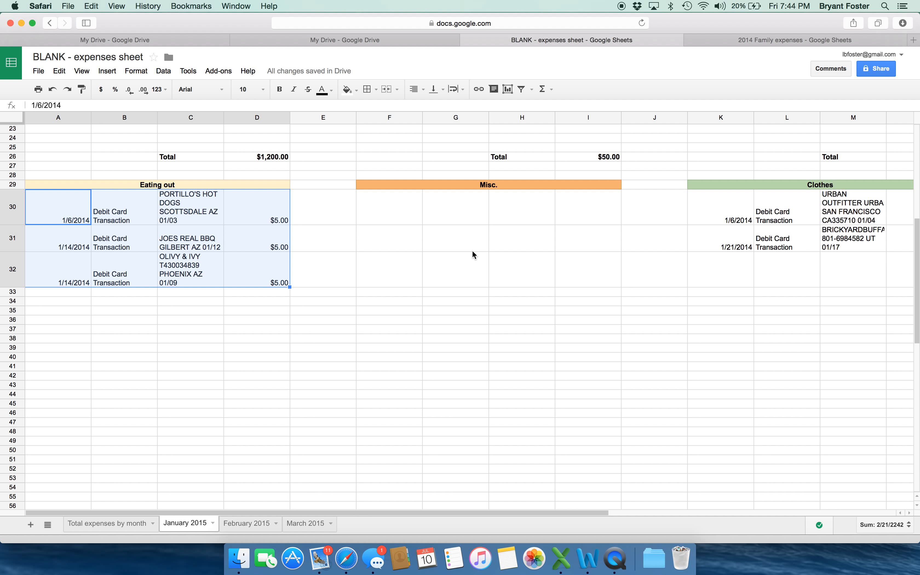
Review the filled expense sections and inspect the monthly totals in A3:H3 and the Total expenses formula in J3.
{"action": "scroll", "coordinate": [472, 251], "scroll_direction": "down", "scroll_amount": 5}
{"action": "scroll", "coordinate": [515, 217], "scroll_direction": "up", "scroll_amount": 10}
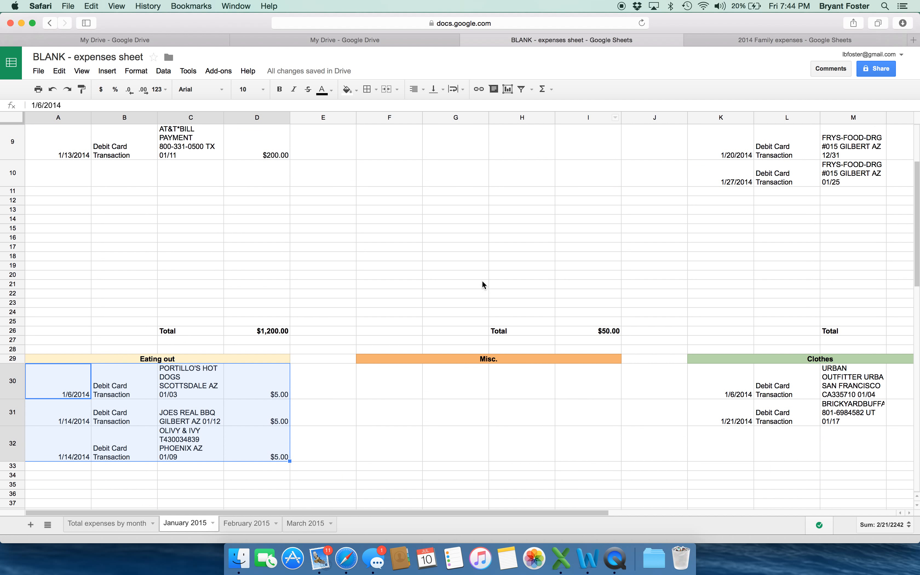
{"action": "scroll", "coordinate": [305, 288], "scroll_direction": "down", "scroll_amount": 3}
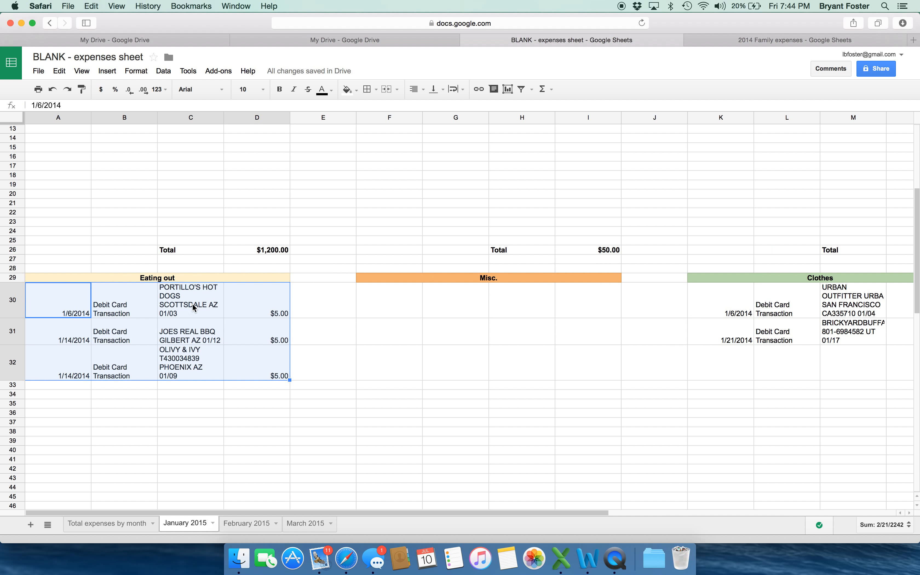
{"action": "scroll", "coordinate": [168, 347], "scroll_direction": "down", "scroll_amount": 2}
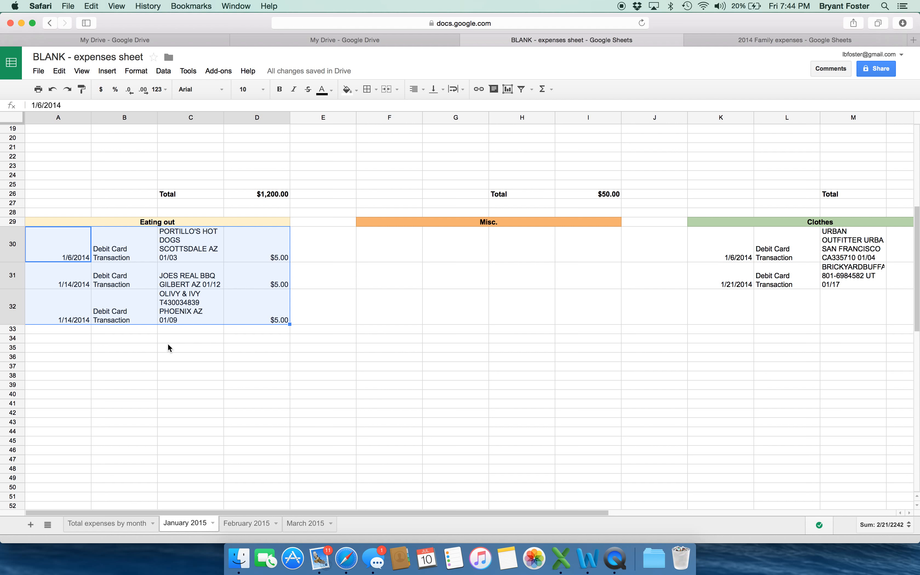
{"action": "scroll", "coordinate": [234, 256], "scroll_direction": "up", "scroll_amount": 8}
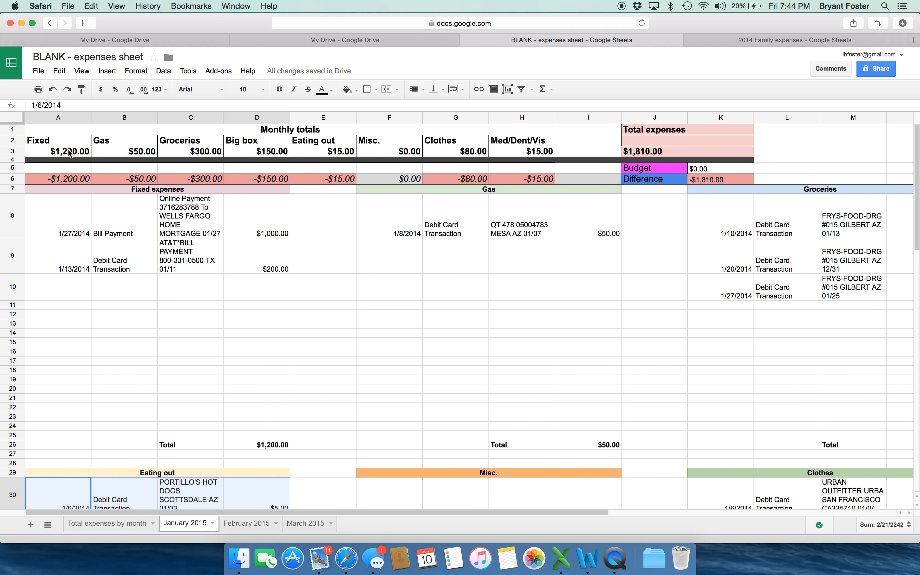
{"action": "left_click", "coordinate": [69, 153]}
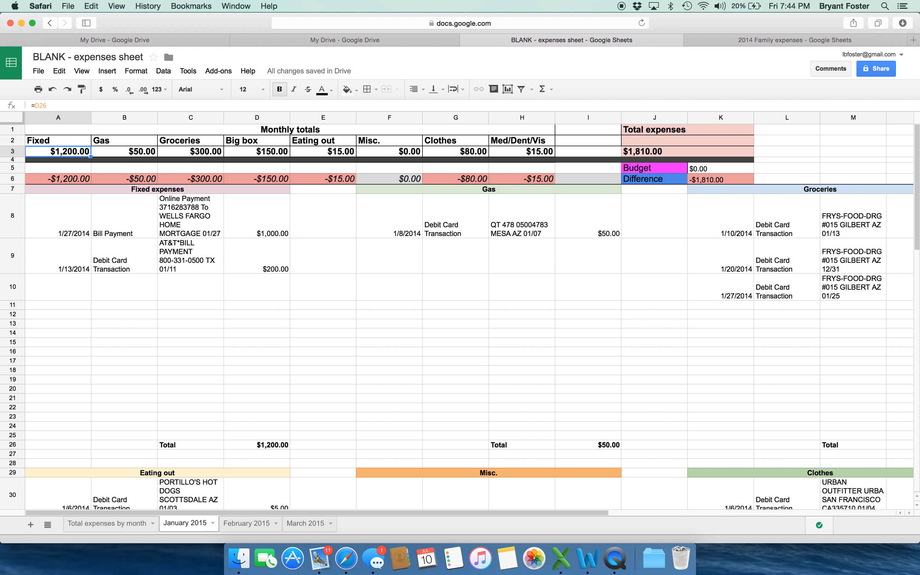
{"action": "key", "text": "Right"}
{"action": "key", "text": "Right"}
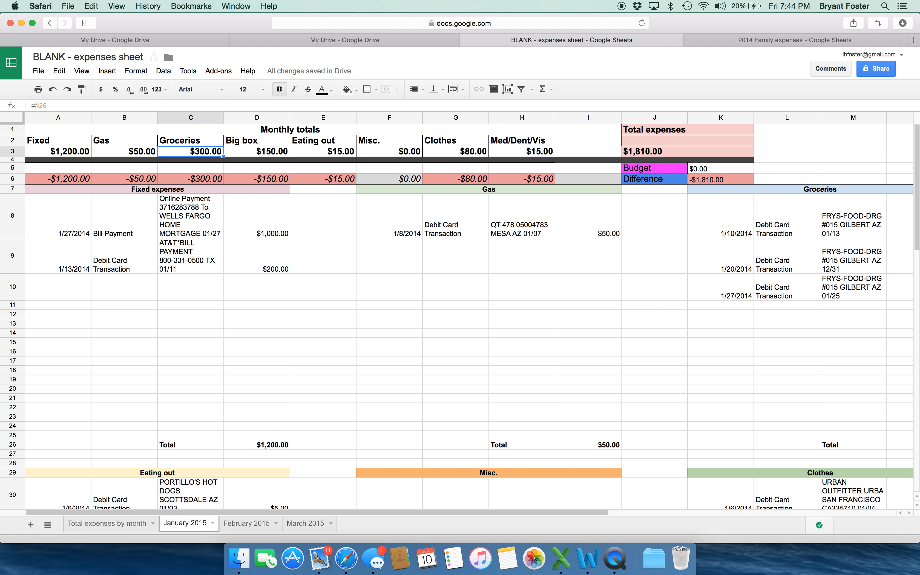
{"action": "key", "text": "Right"}
{"action": "key", "text": "Right"}
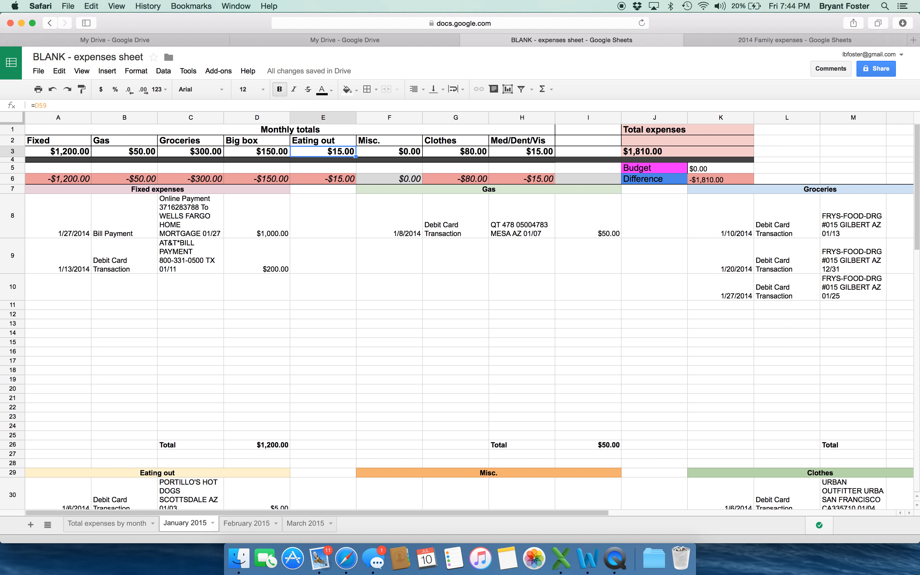
{"action": "key", "text": "Right"}
{"action": "key", "text": "Right"}
{"action": "key", "text": "Right"}
{"action": "key", "text": "Right"}
{"action": "key", "text": "Right"}
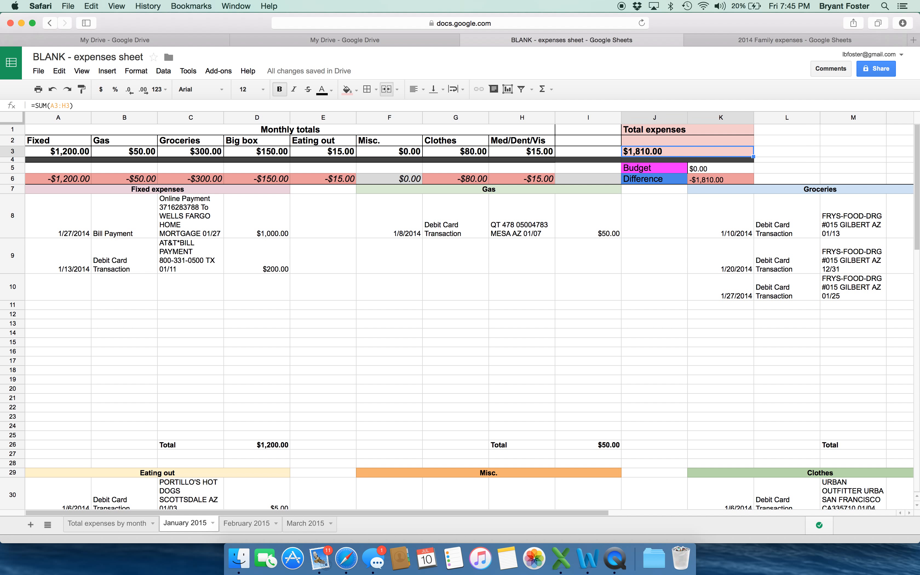
Inspect the Budget label in J5 and the overall Difference formula in K6.
{"action": "key", "text": "Down"}
{"action": "key", "text": "Down"}
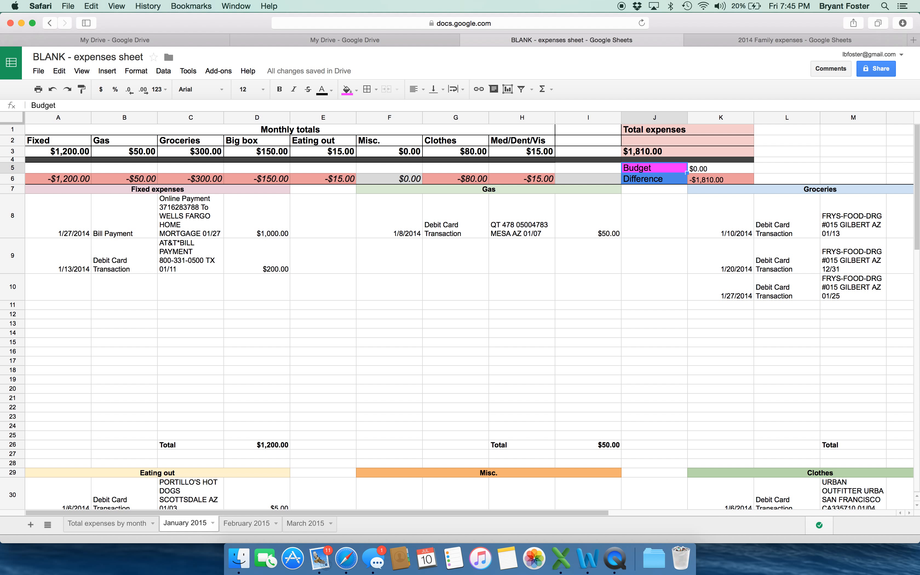
{"action": "key", "text": "Down"}
{"action": "key", "text": "Right"}
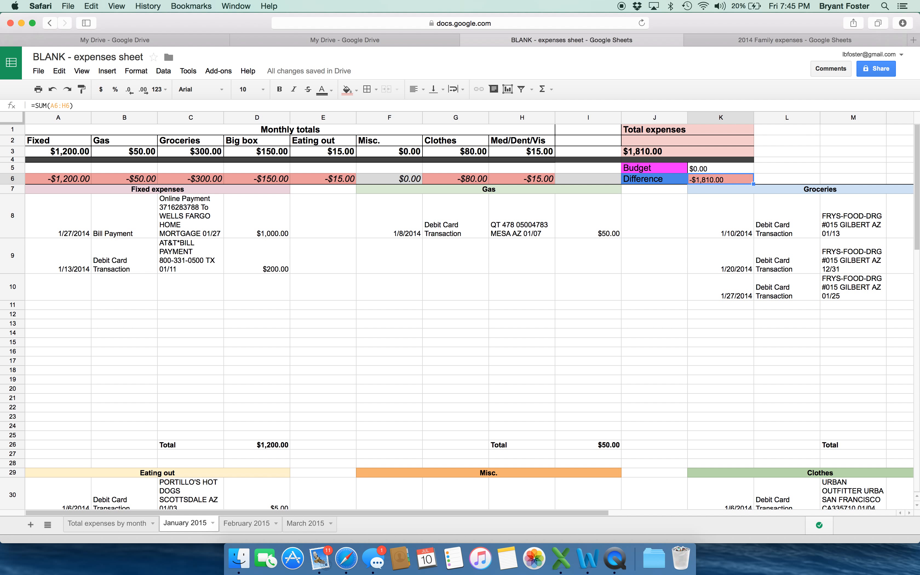
Try a Budget value of 2000 in K5, and revert the entry.
{"action": "left_click", "coordinate": [710, 170]}
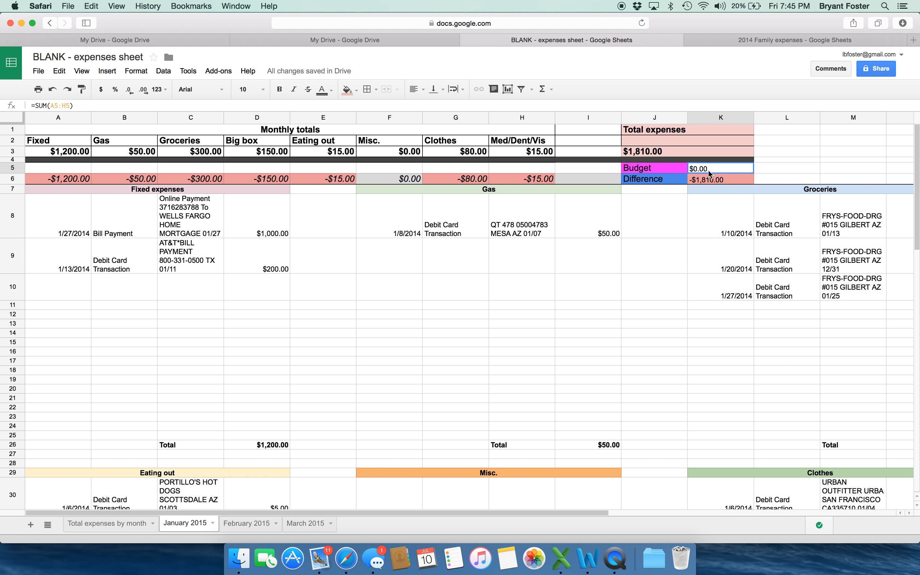
{"action": "type", "text": "2000"}
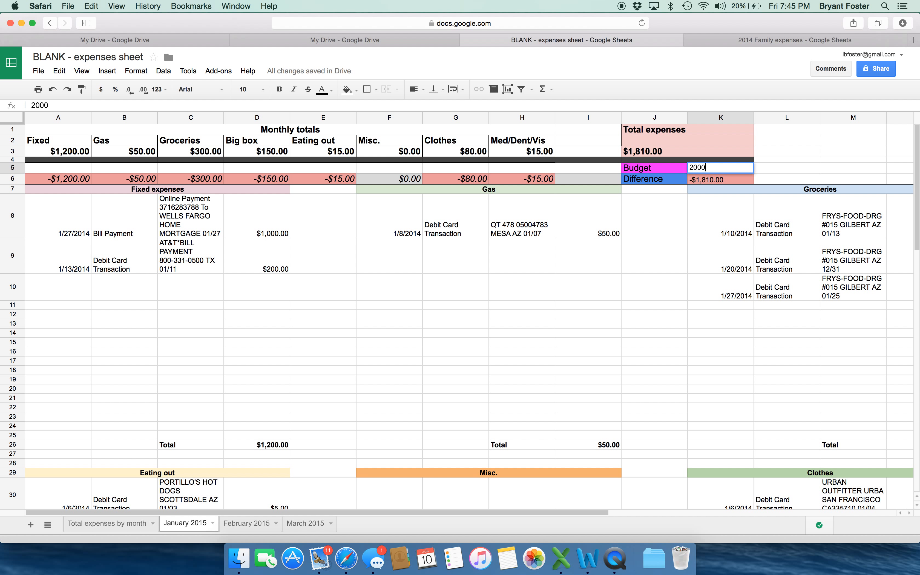
{"action": "key", "text": "Return"}
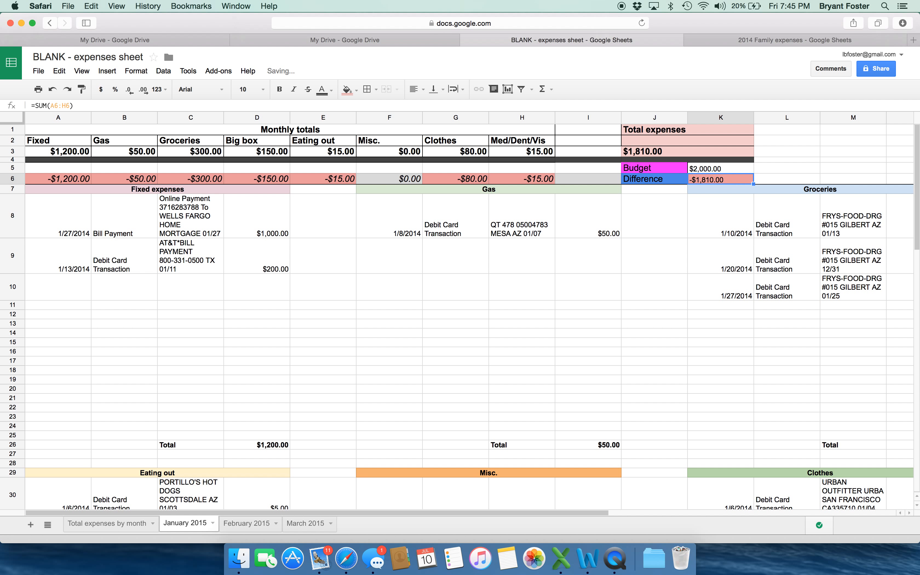
{"action": "key", "text": "Down"}
{"action": "key", "text": "Up"}
{"action": "key", "text": "Up"}
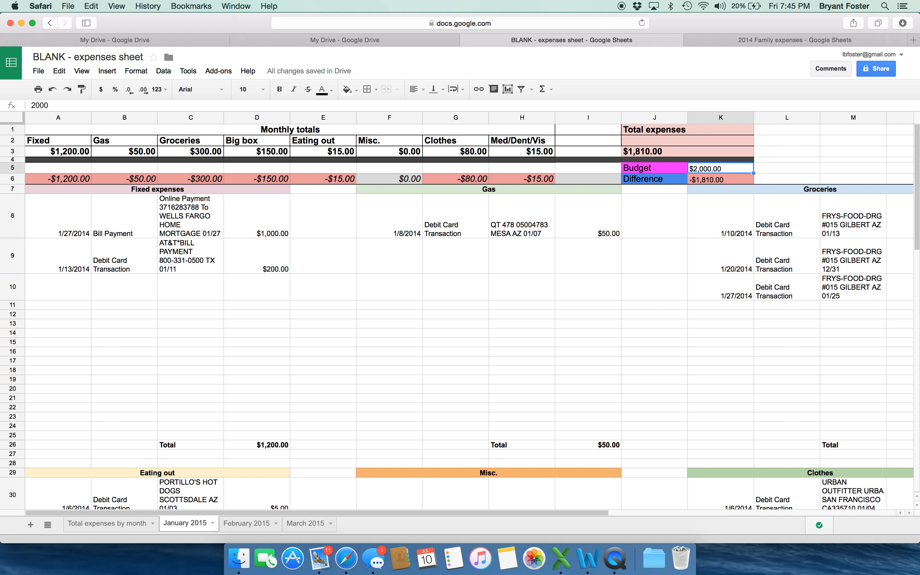
{"action": "key", "text": "Delete"}
{"action": "key", "text": "Down"}
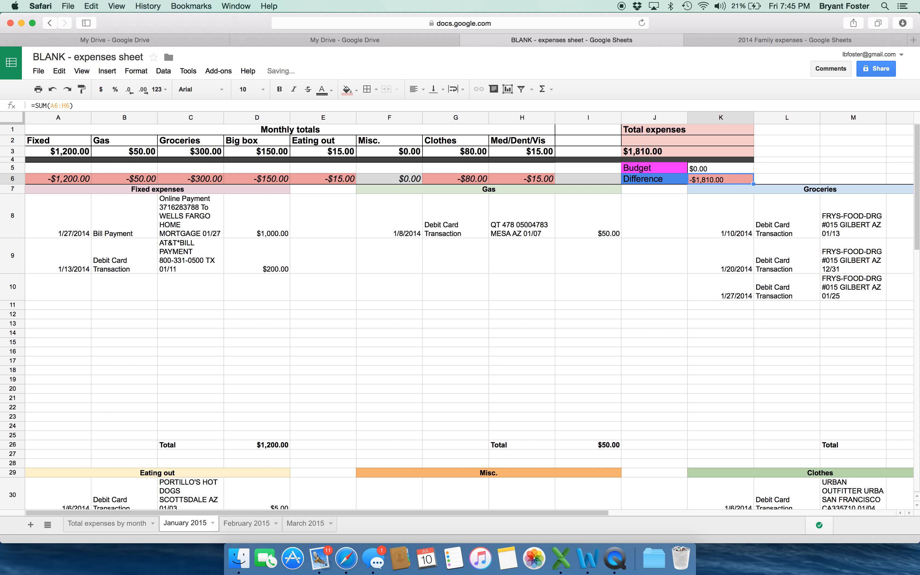
Examine the Difference cells in row 6 and the Eating out, Misc. and Clothes sections.
{"action": "key", "text": "Left"}
{"action": "key", "text": "Left"}
{"action": "key", "text": "Left"}
{"action": "key", "text": "Left"}
{"action": "key", "text": "Left"}
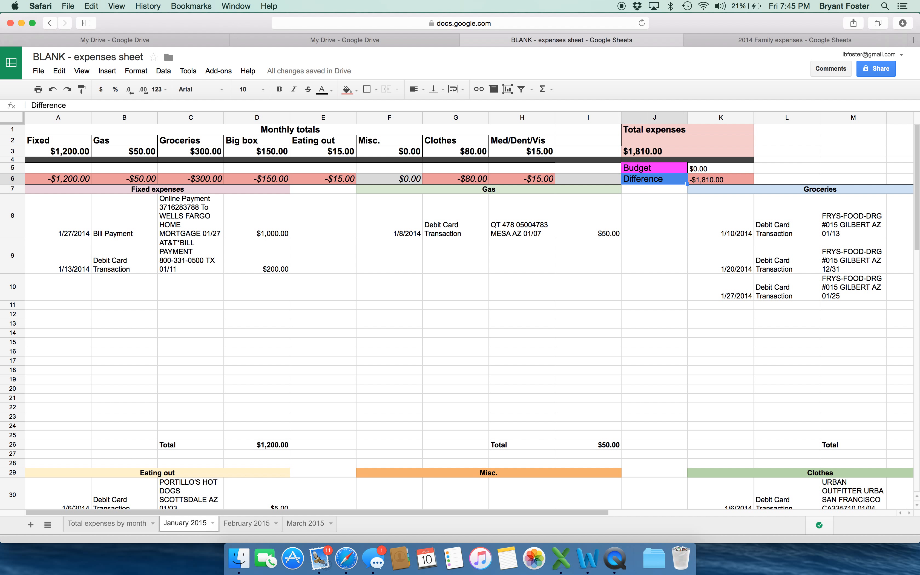
{"action": "key", "text": "Right"}
{"action": "key", "text": "Right"}
{"action": "key", "text": "Right"}
{"action": "key", "text": "Right"}
{"action": "scroll", "coordinate": [504, 215], "scroll_direction": "down", "scroll_amount": 10}
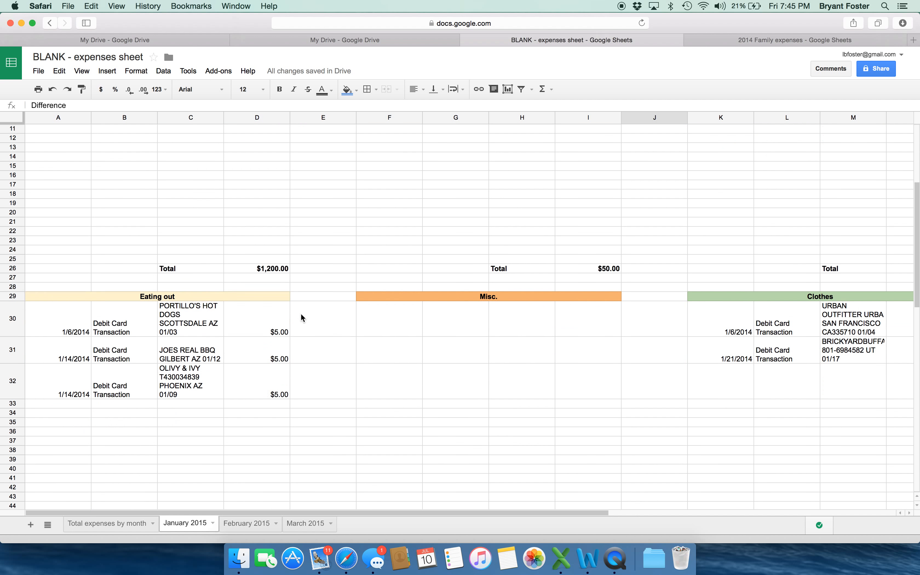
Examine the totals, Budget and Difference columns in the Total expenses by month sheet, plus the January to December table starting in row 29.
{"action": "left_click", "coordinate": [128, 524]}
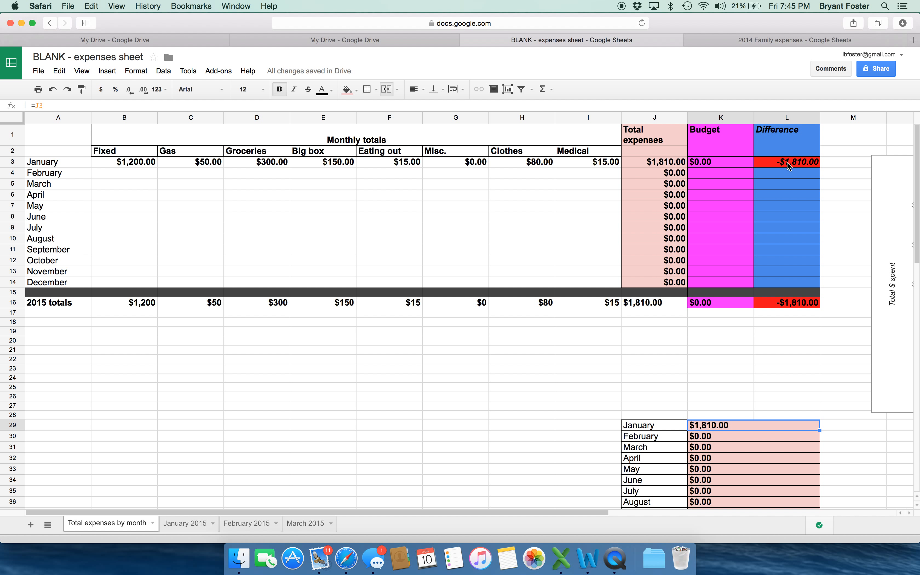
{"action": "scroll", "coordinate": [724, 255], "scroll_direction": "right", "scroll_amount": 4}
{"action": "scroll", "coordinate": [724, 255], "scroll_direction": "down", "scroll_amount": 2}
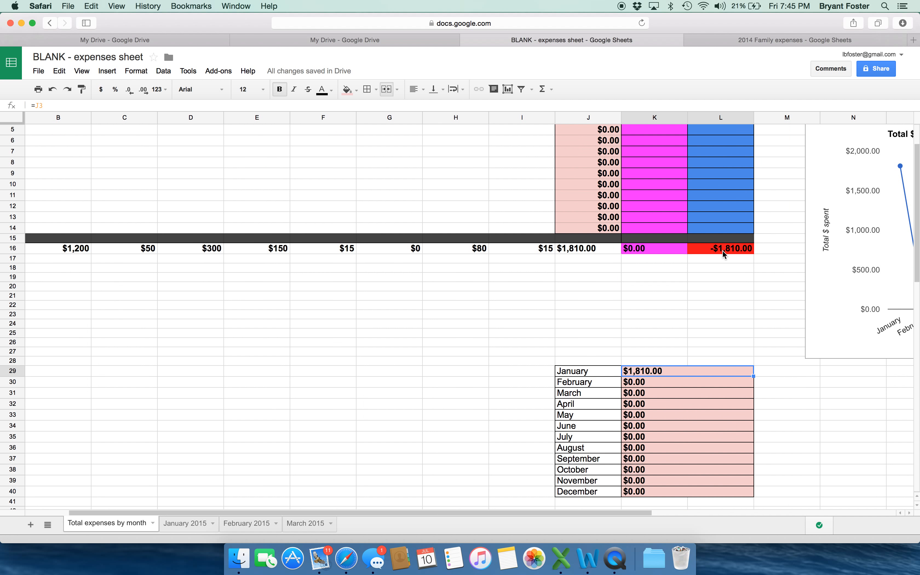
{"action": "scroll", "coordinate": [625, 386], "scroll_direction": "right", "scroll_amount": 2}
{"action": "scroll", "coordinate": [513, 238], "scroll_direction": "down", "scroll_amount": 3}
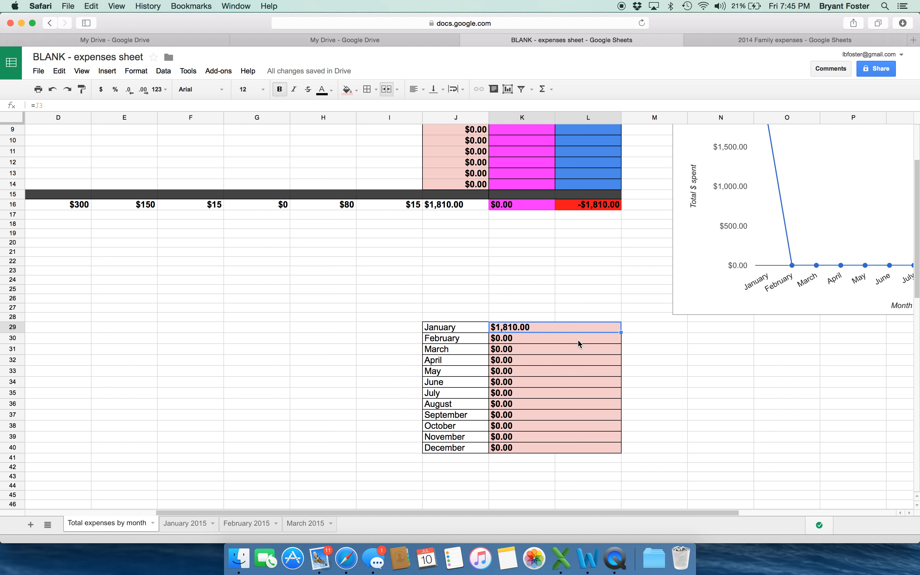
Examine the Total $ spent by month - 2015 line chart against the monthly table, and return to the sheet's monthly totals.
{"action": "scroll", "coordinate": [609, 223], "scroll_direction": "right", "scroll_amount": 4}
{"action": "scroll", "coordinate": [609, 223], "scroll_direction": "left", "scroll_amount": 1}
{"action": "scroll", "coordinate": [581, 221], "scroll_direction": "up", "scroll_amount": 5}
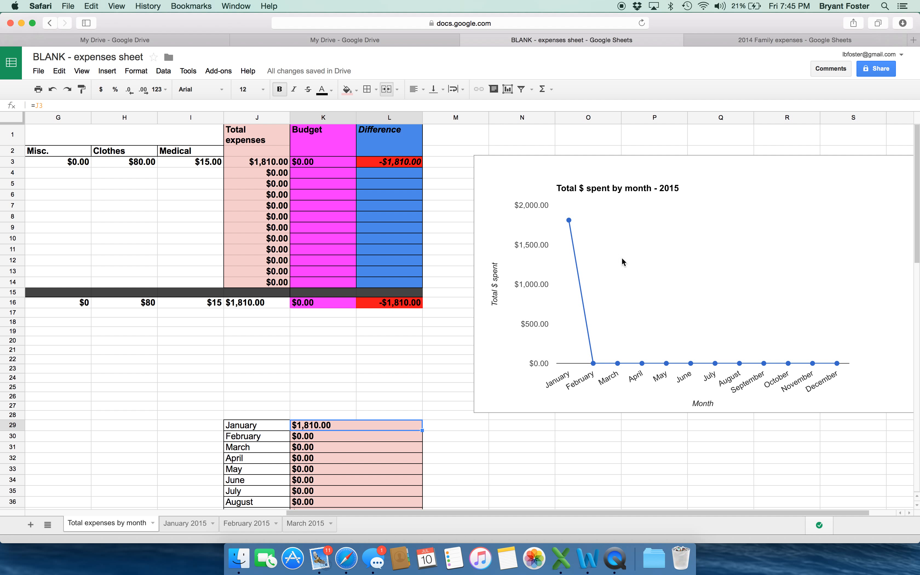
{"action": "scroll", "coordinate": [622, 273], "scroll_direction": "down", "scroll_amount": 5}
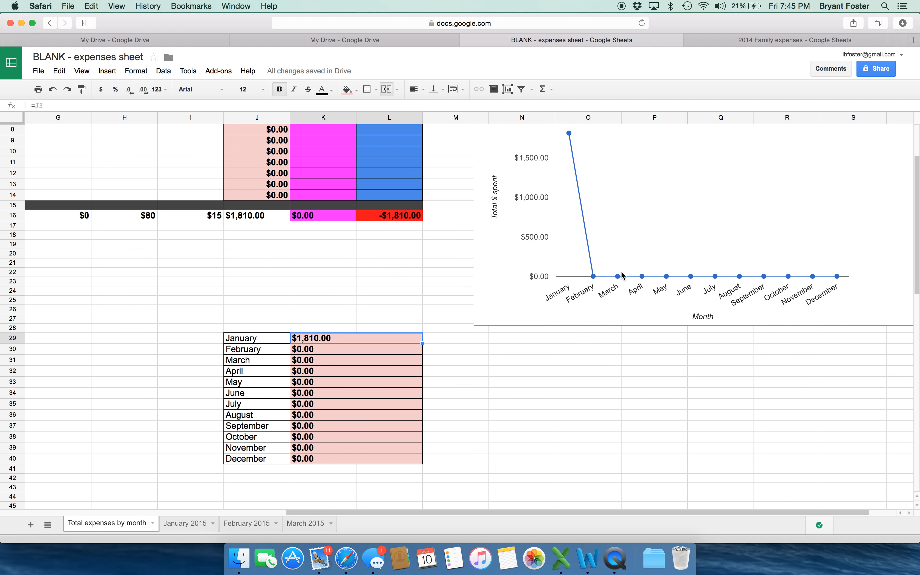
{"action": "scroll", "coordinate": [330, 323], "scroll_direction": "up", "scroll_amount": 5}
{"action": "scroll", "coordinate": [330, 323], "scroll_direction": "left", "scroll_amount": 6}
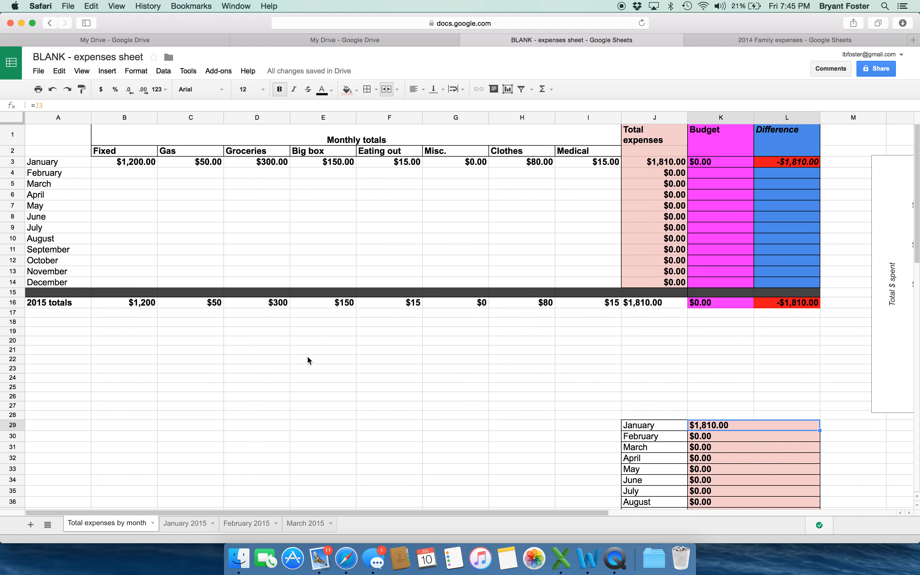